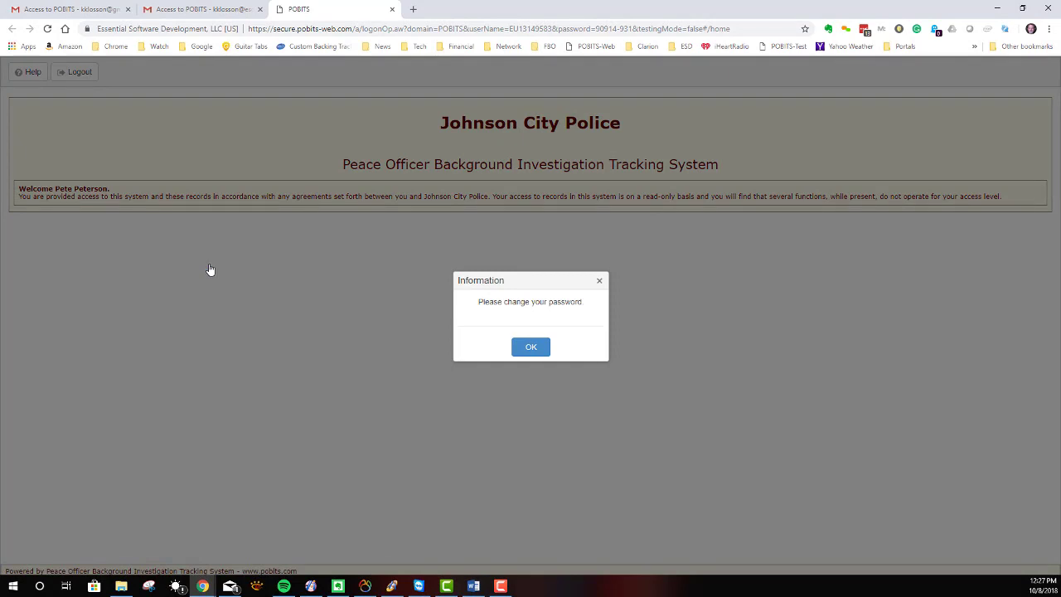
Step: Acknowledge the password change request, then set a new account password and confirm it by re-entering the same password
click(524, 354)
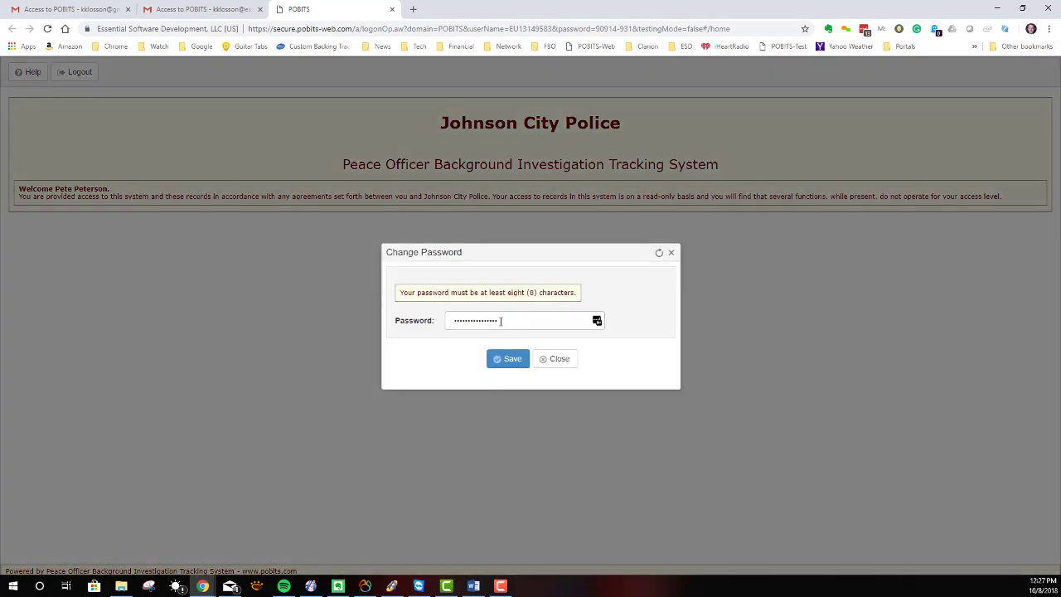
drag(501, 322, 393, 297)
text(********)
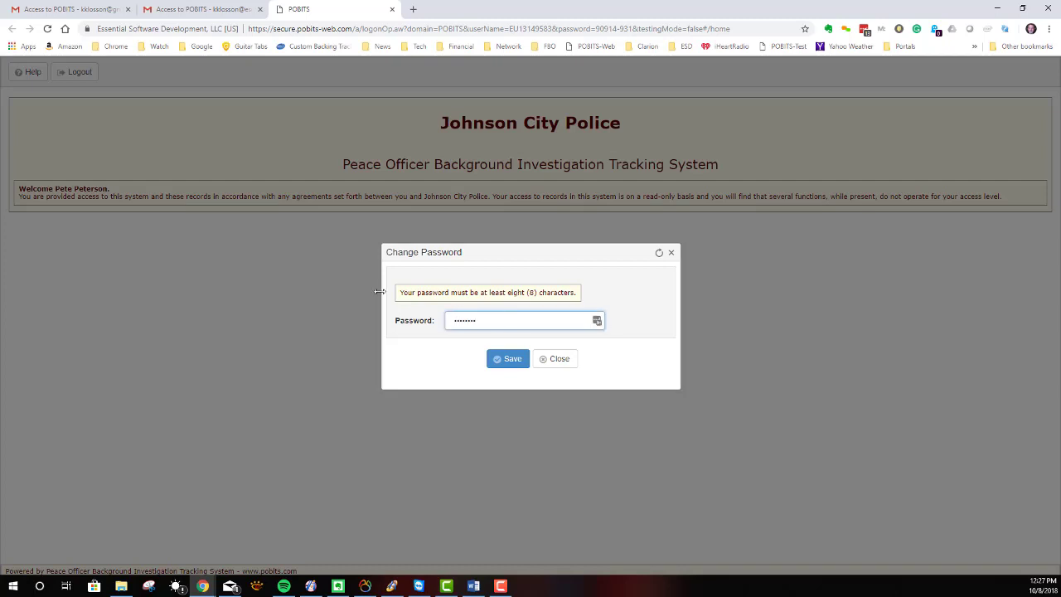
key(Tab)
key(Return)
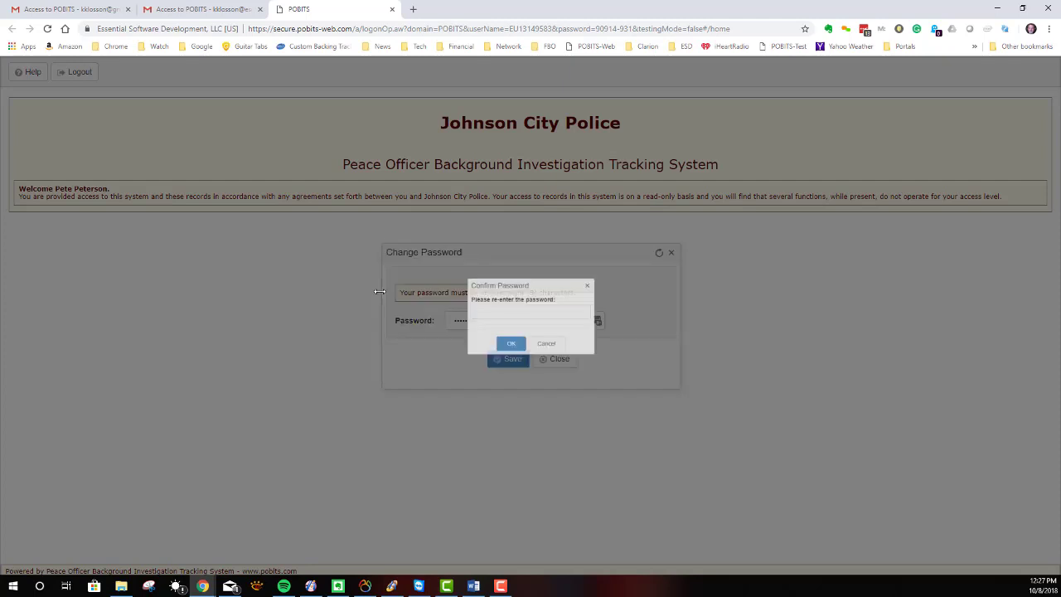
text(********)
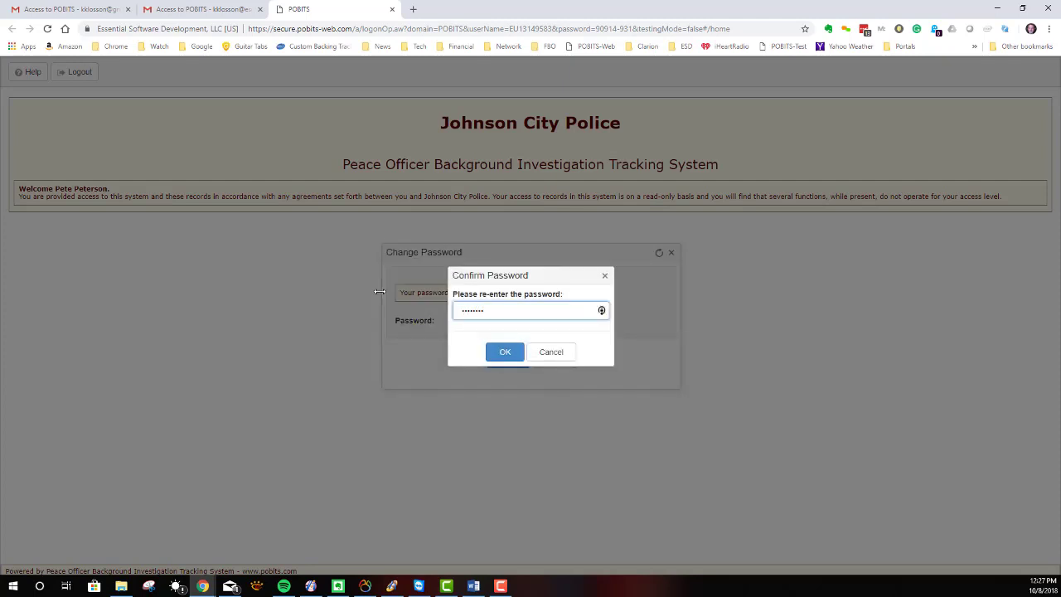
click(504, 355)
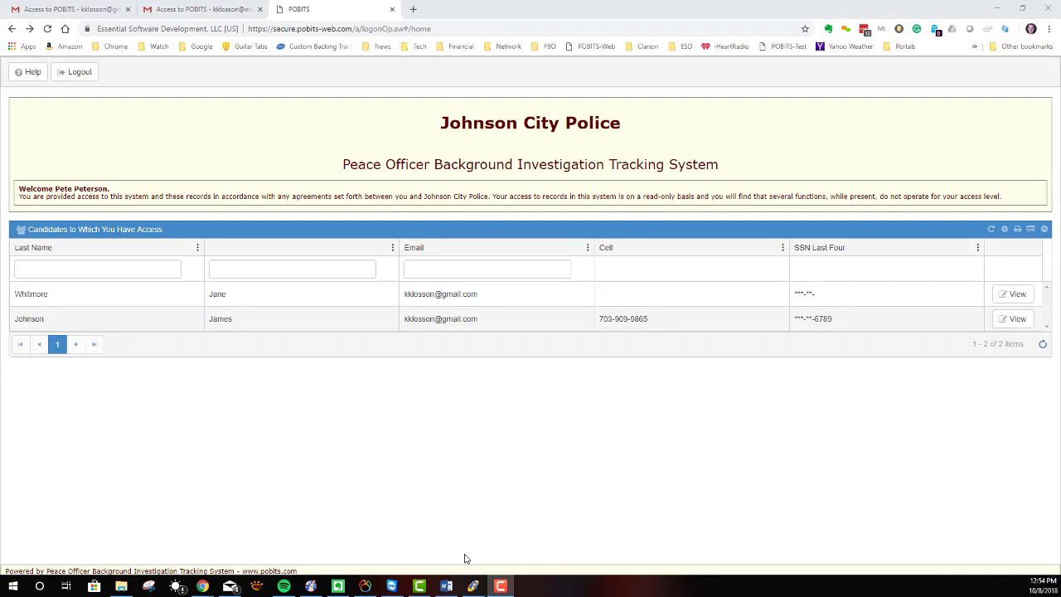
Step: Sort the accessible candidates by first name in ascending order and open the first listed candidate's record
click(139, 252)
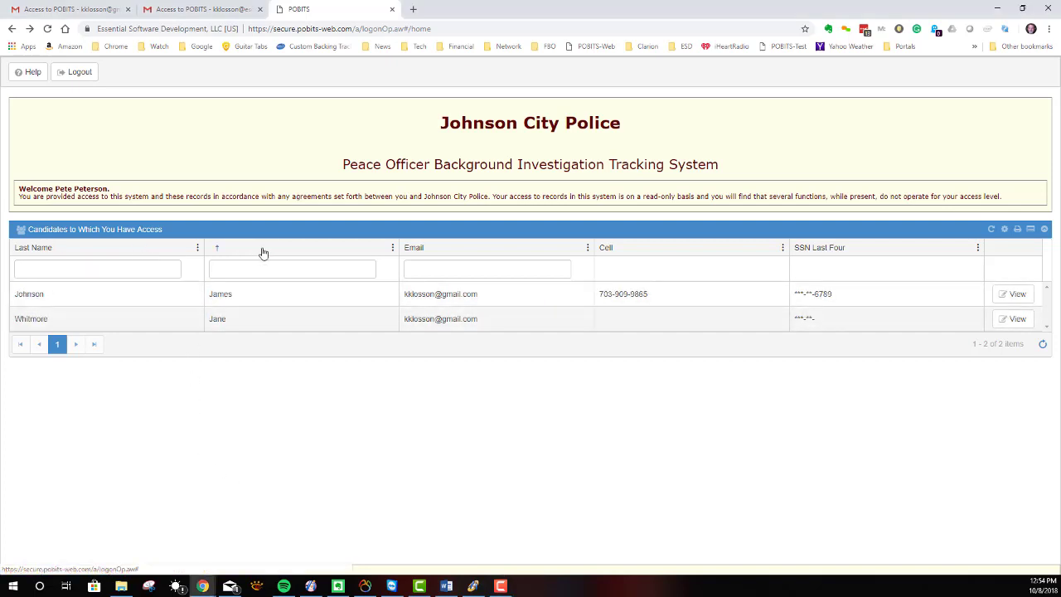
click(111, 271)
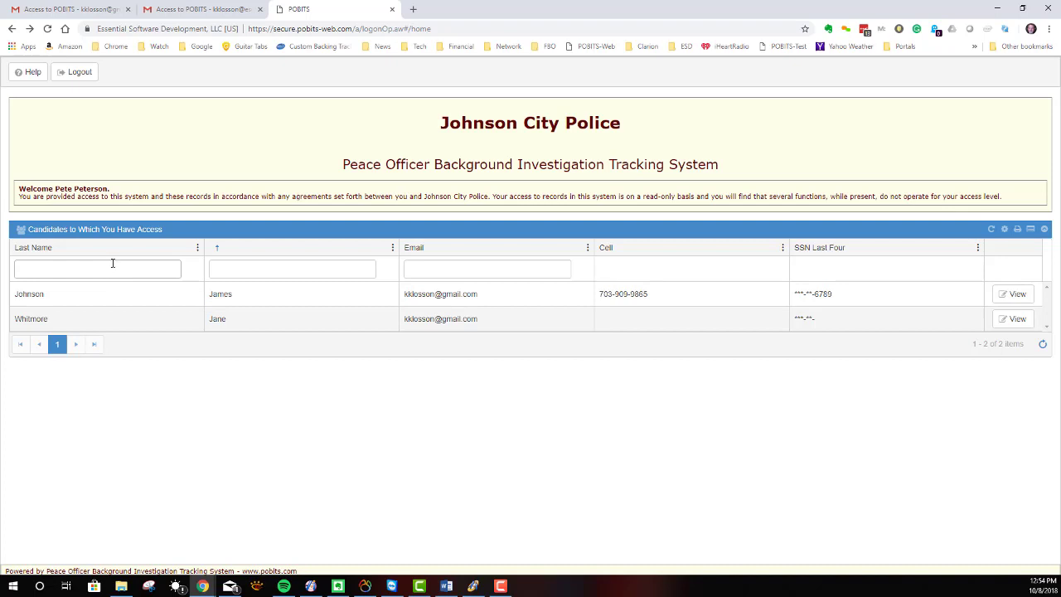
click(1017, 296)
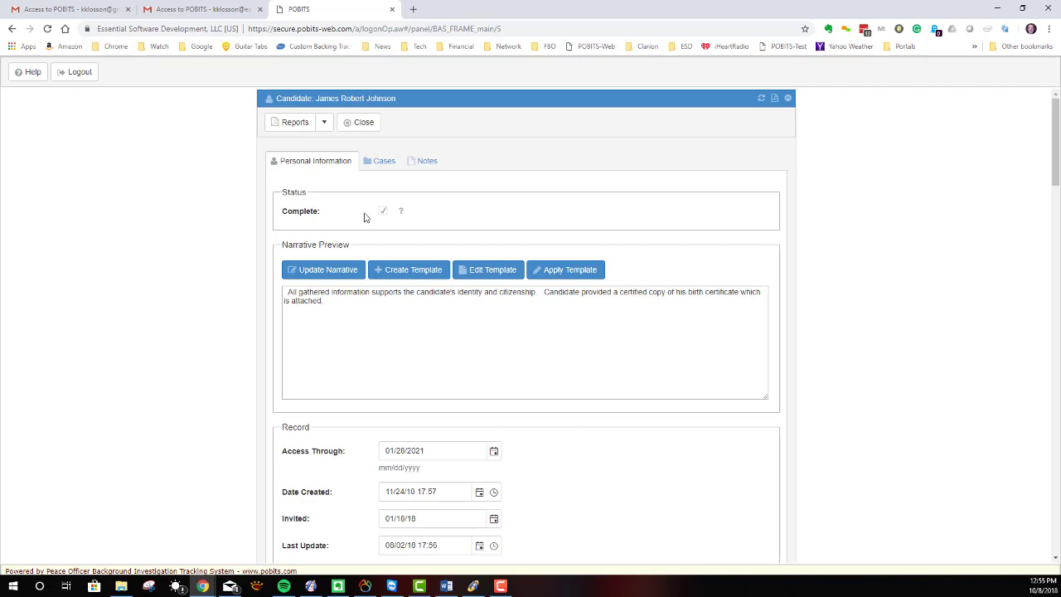
Step: Check the candidate's cases and notes, and return to the personal information
click(381, 161)
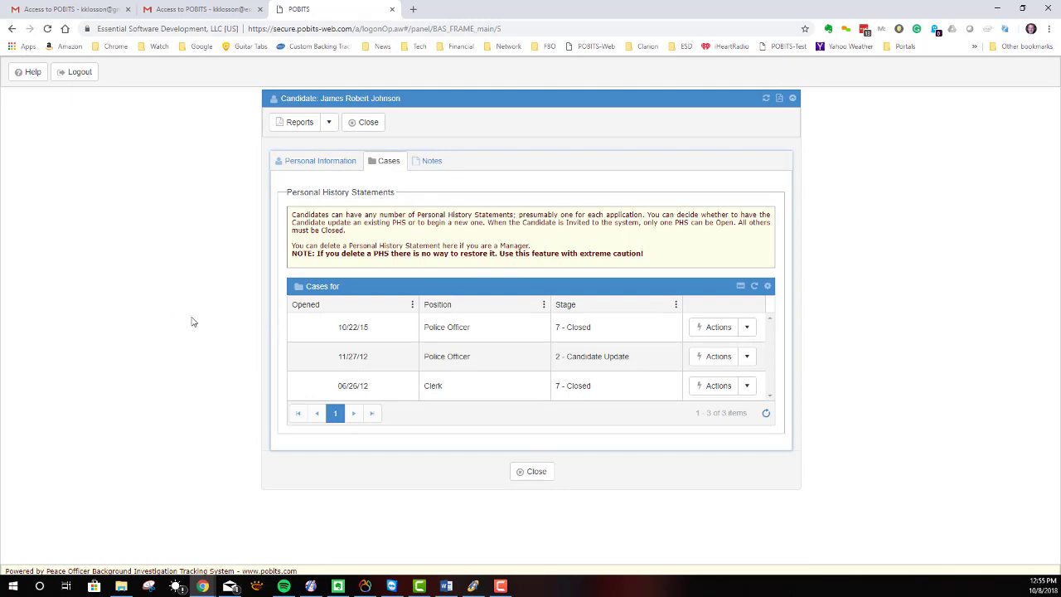
click(432, 161)
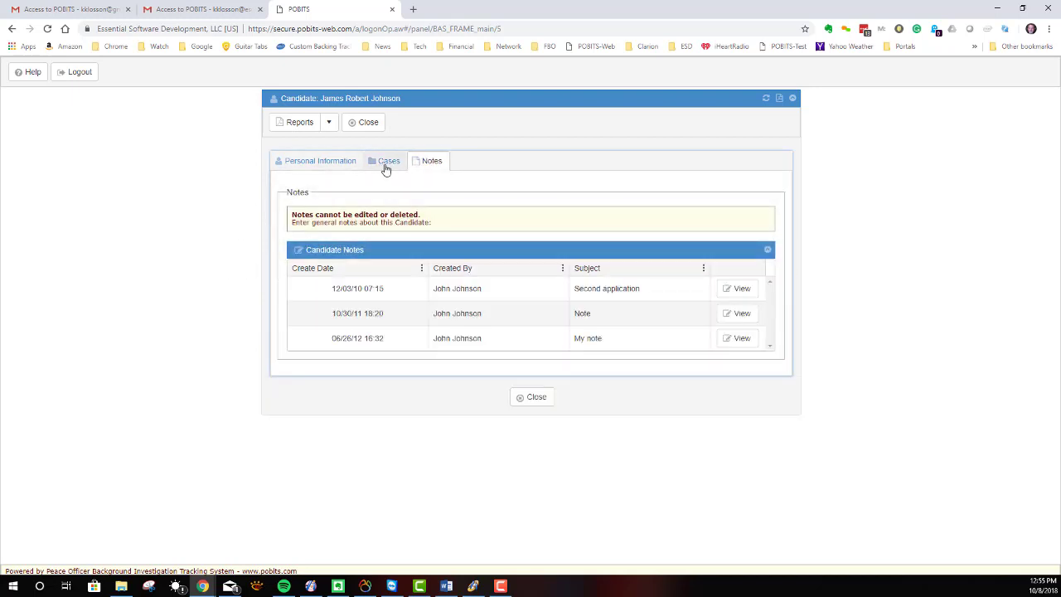
click(307, 168)
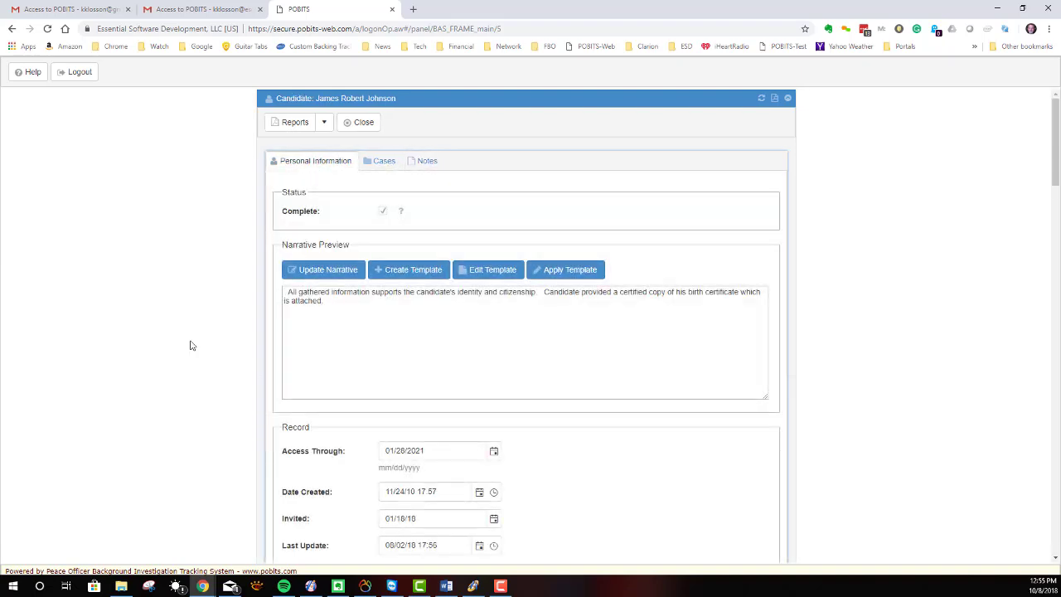
Step: Examine the candidate's personal information, from the record dates and citizenship through contact details, addresses, gender and ethnicity
scroll(189, 338, down, 2)
scroll(190, 338, down, 6)
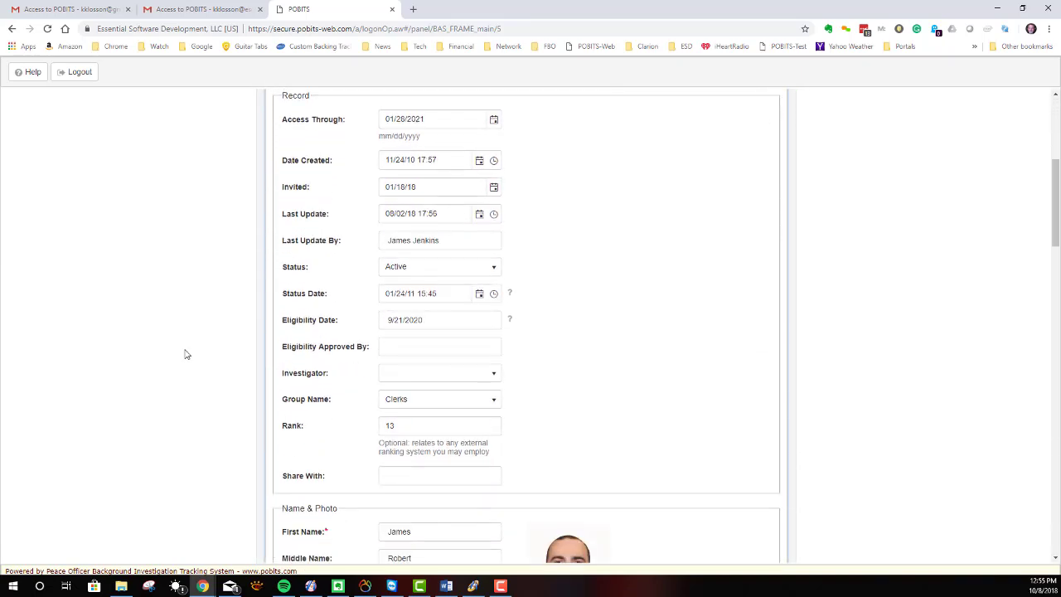
scroll(187, 394, down, 4)
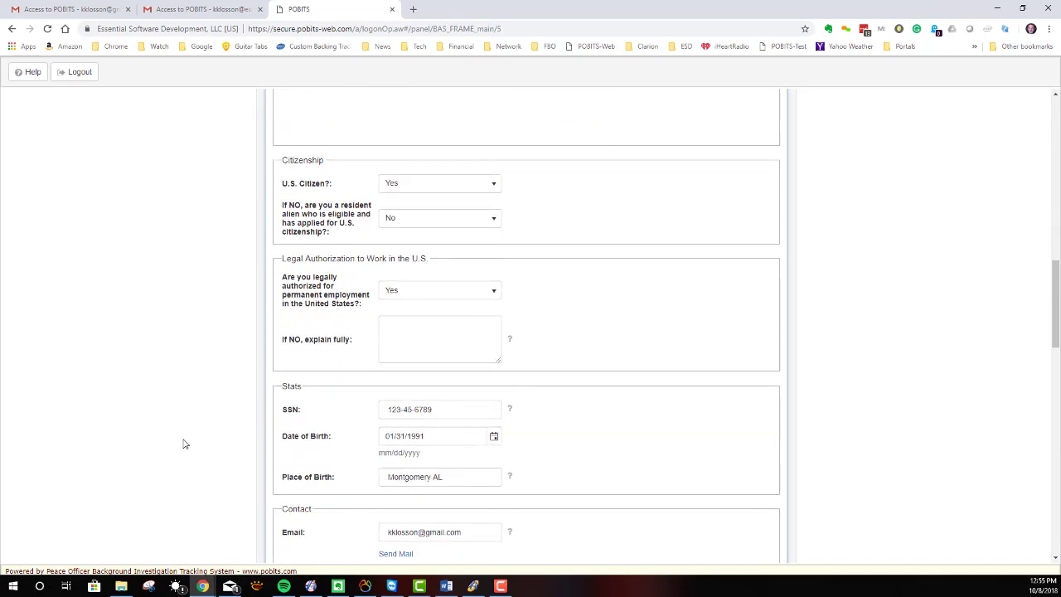
scroll(185, 446, down, 4)
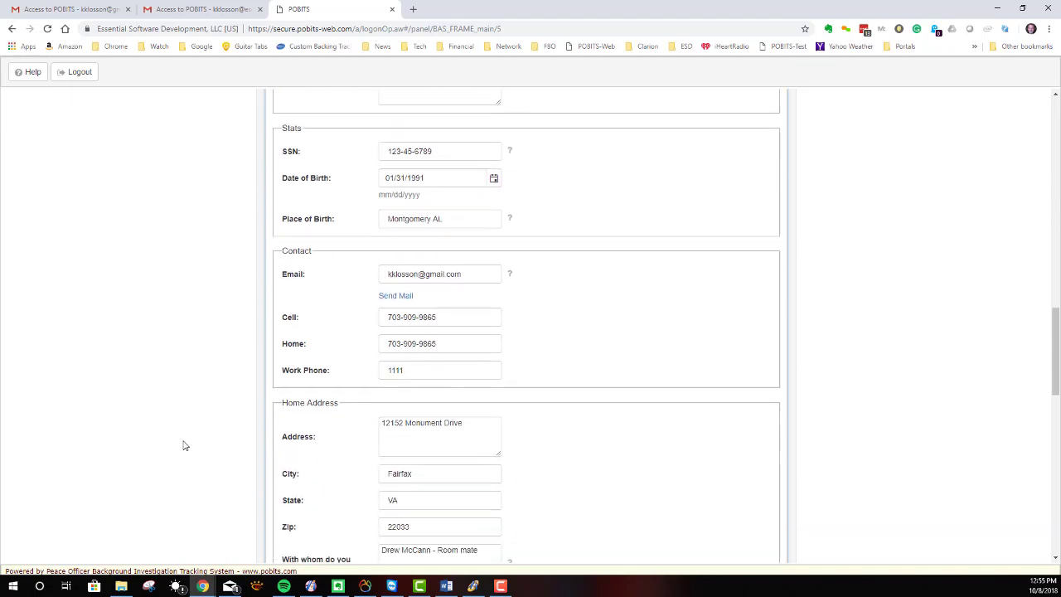
scroll(185, 447, down, 5)
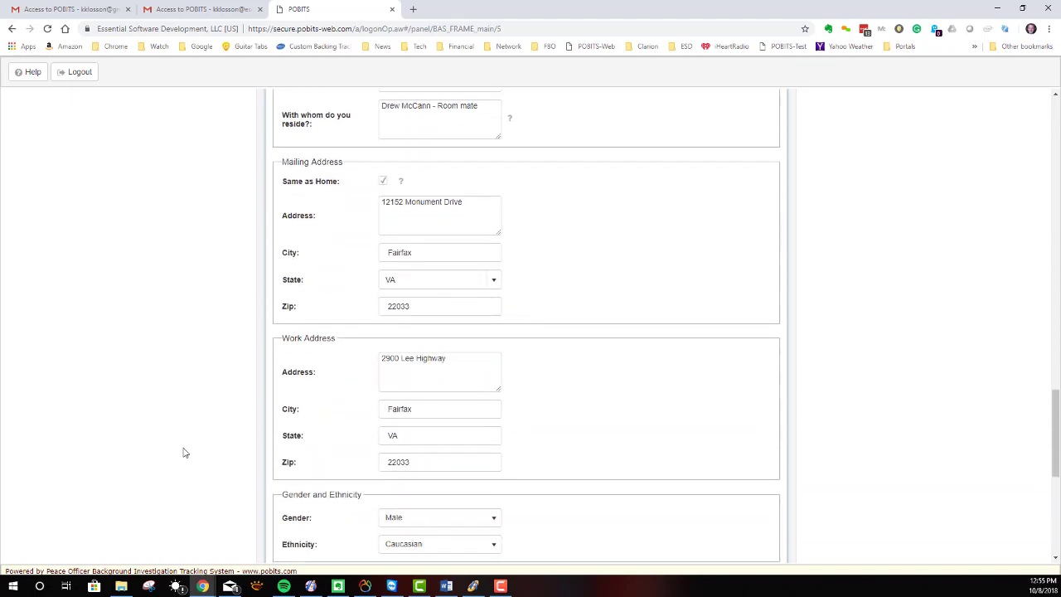
scroll(185, 453, up, 3)
scroll(185, 453, up, 15)
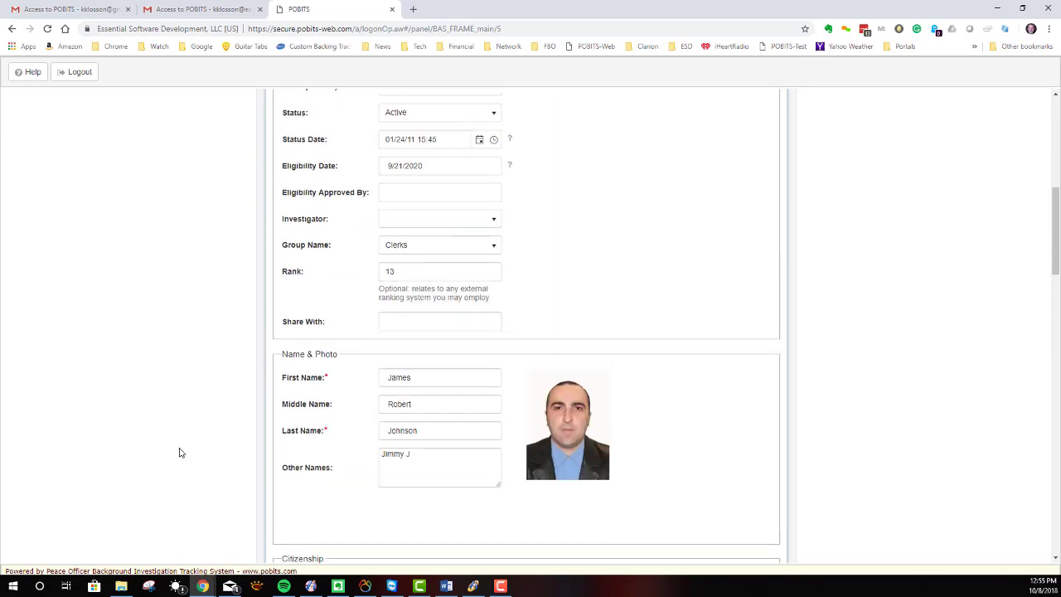
scroll(179, 453, up, 3)
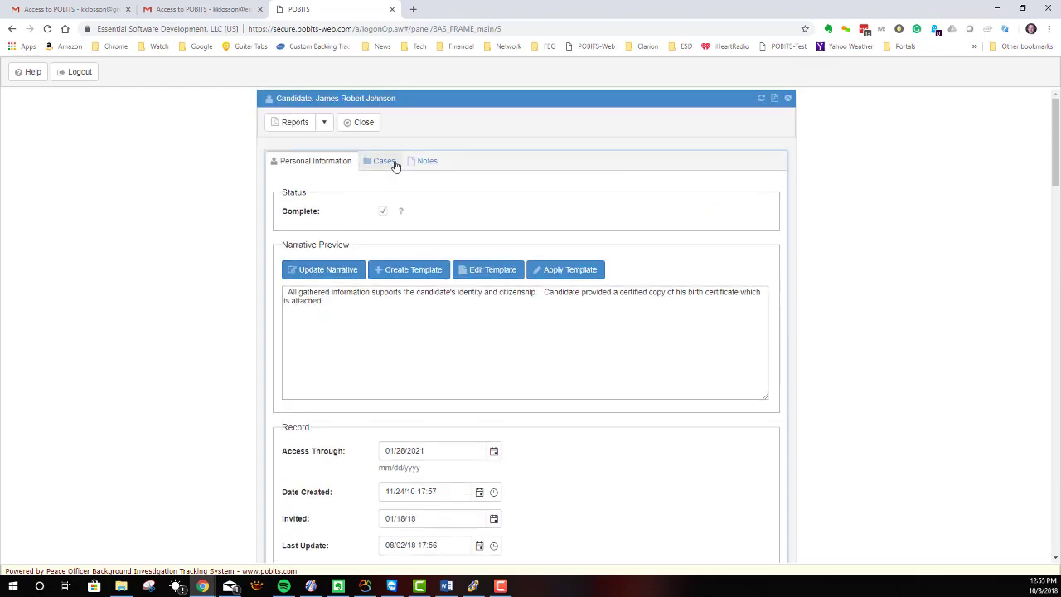
Step: Open the candidate's Police Officer case dated 11/27/12 without saving changes to the candidate, and look over its case management details
click(384, 162)
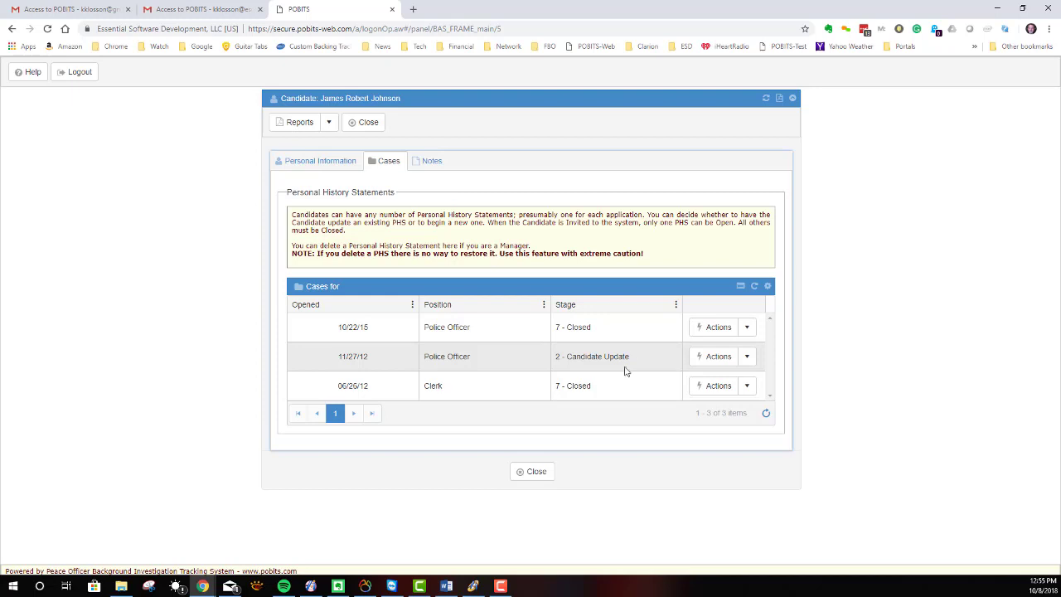
click(747, 357)
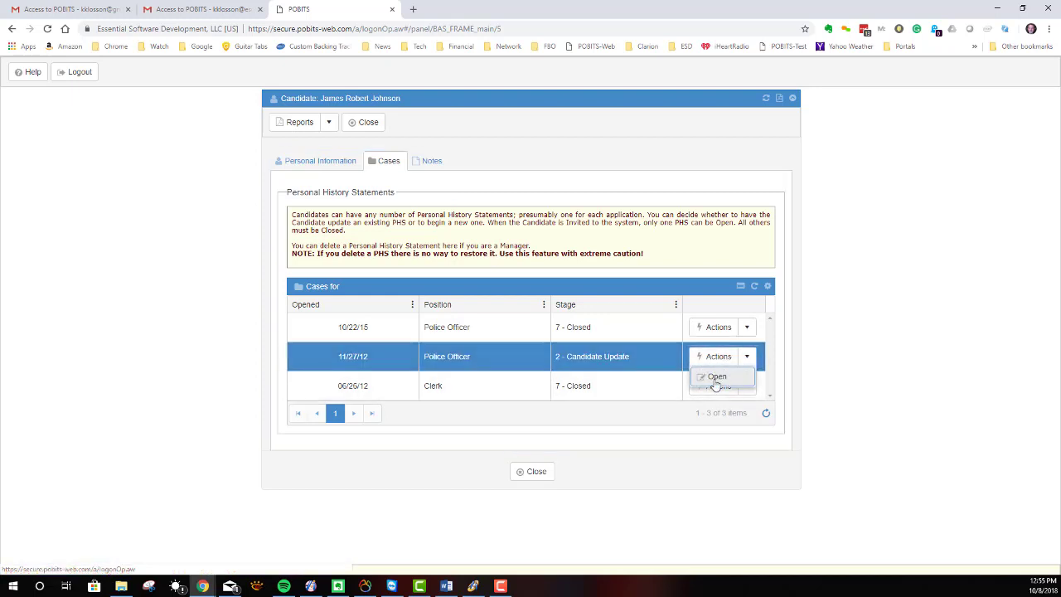
click(717, 379)
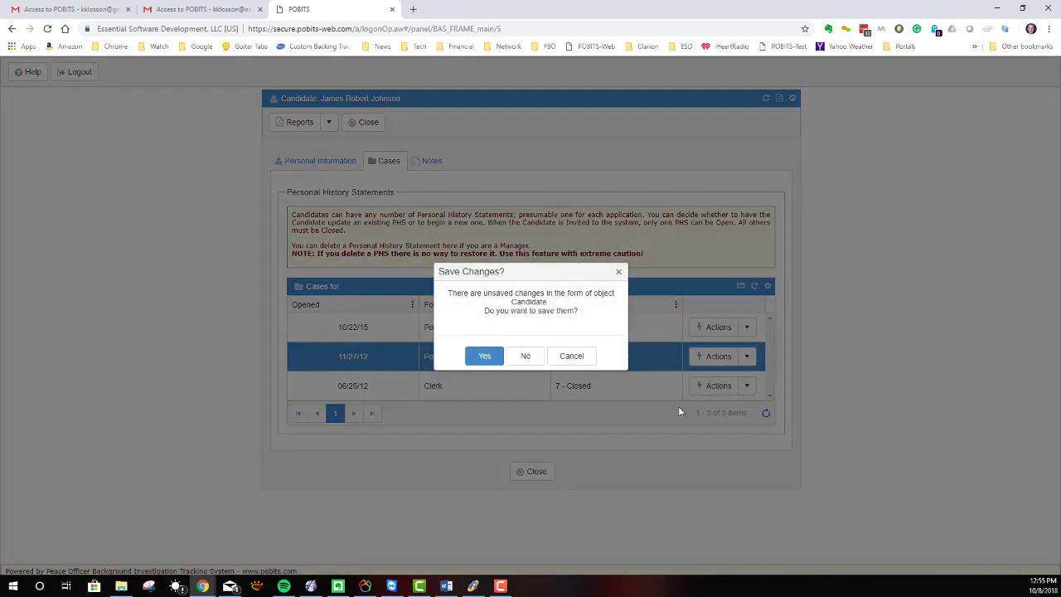
click(528, 357)
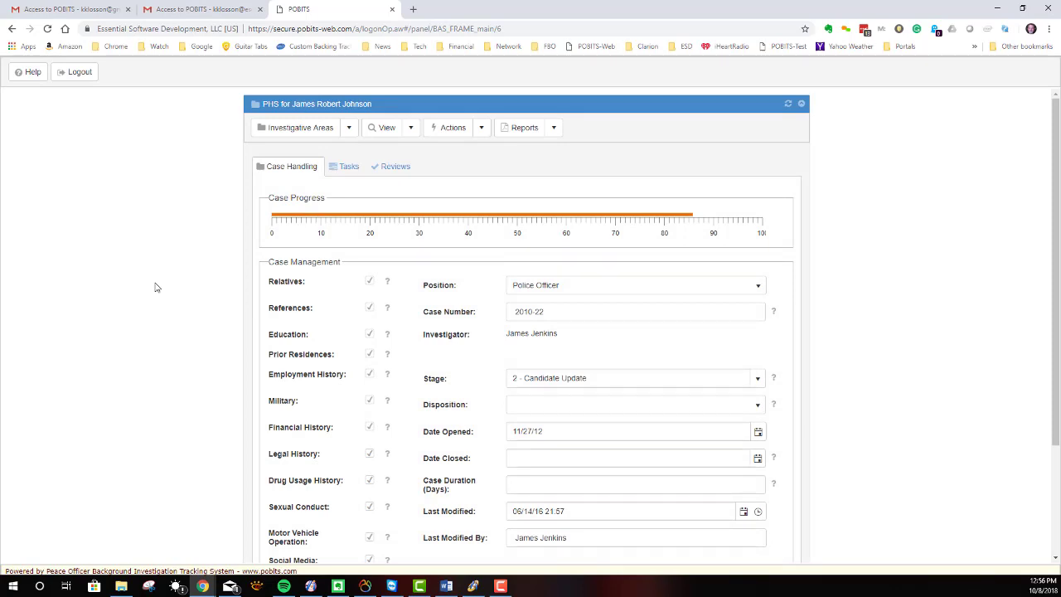
scroll(154, 287, down, 2)
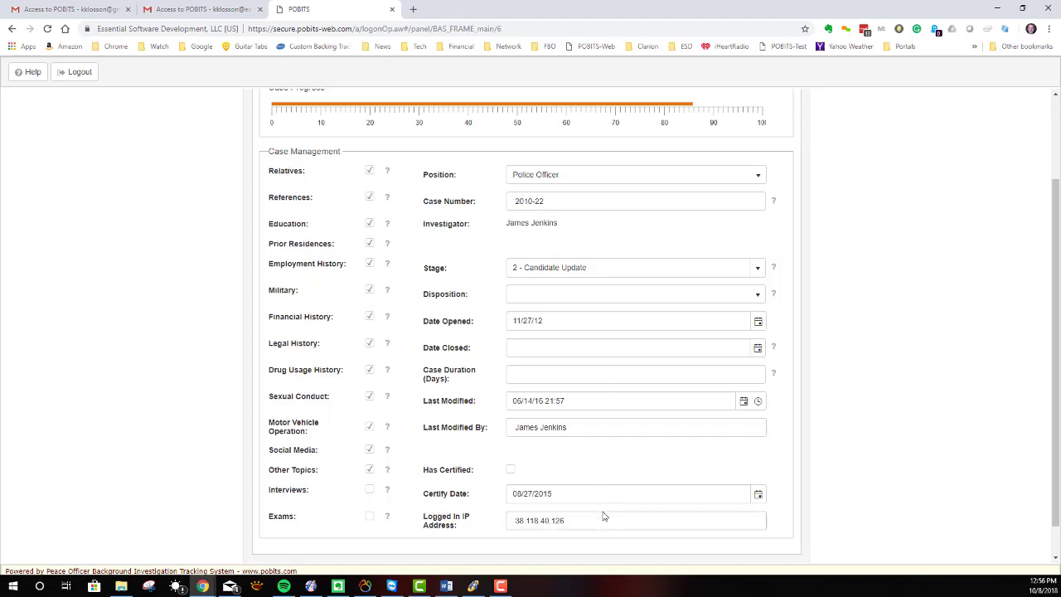
scroll(154, 303, up, 2)
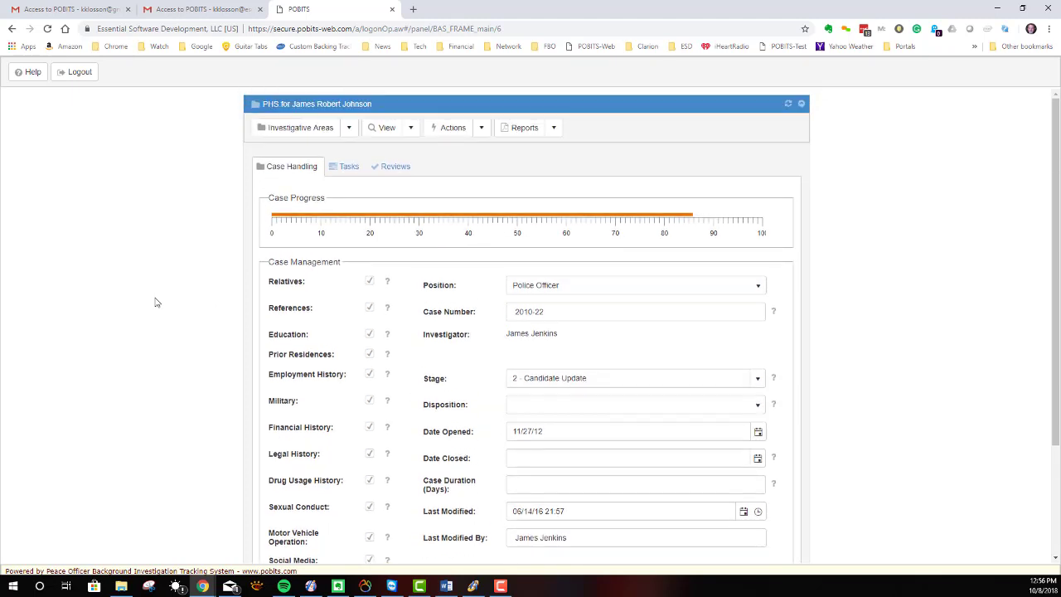
Step: Open the Relatives investigative area and examine its narrative and the lists of parents, spouses, siblings and children
click(350, 130)
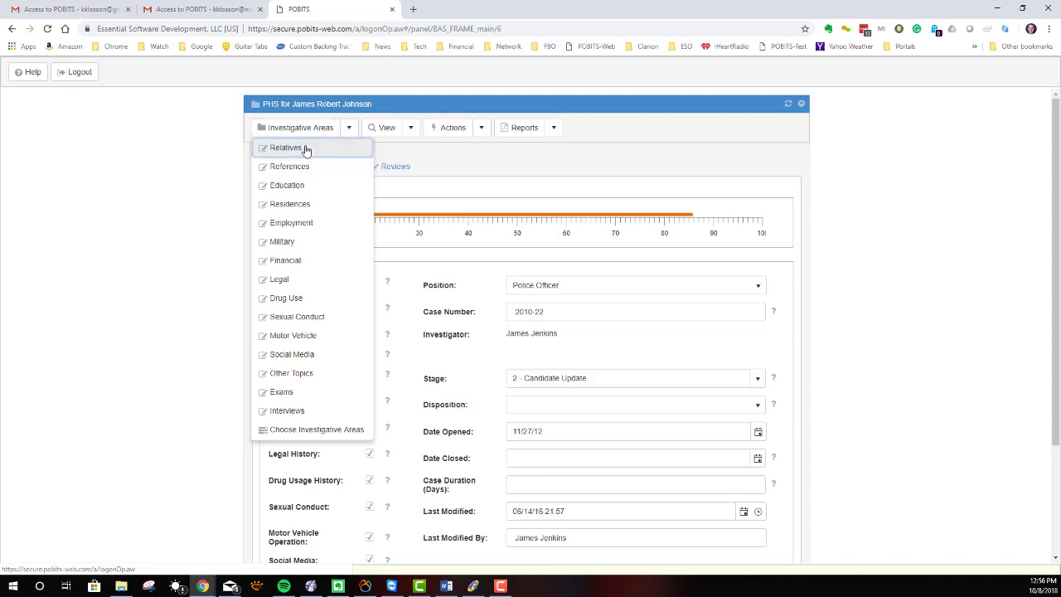
click(306, 150)
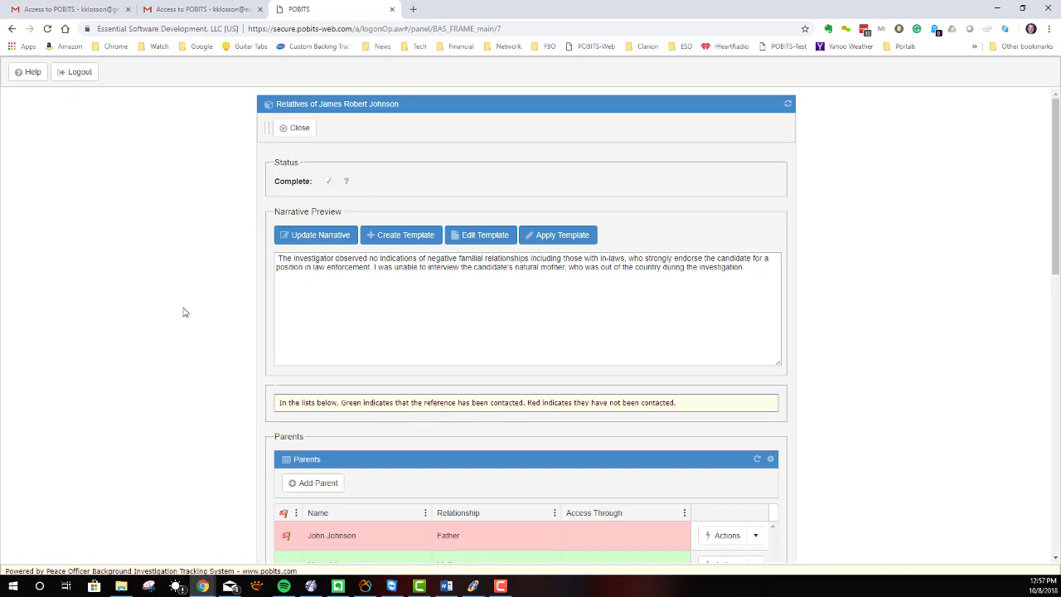
scroll(185, 312, down, 2)
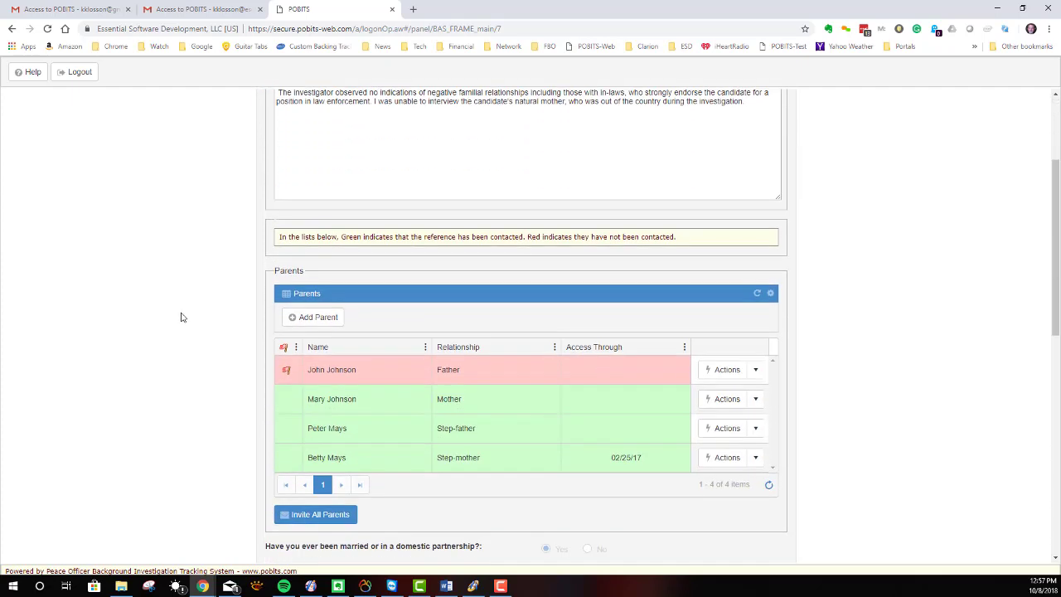
scroll(187, 376, down, 4)
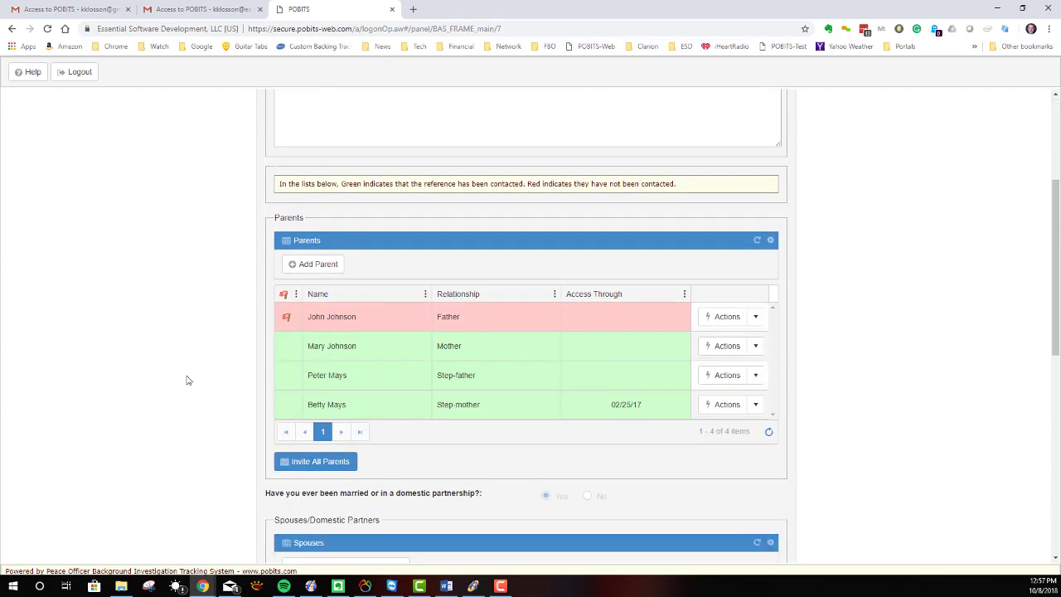
scroll(206, 339, down, 1)
scroll(216, 332, down, 2)
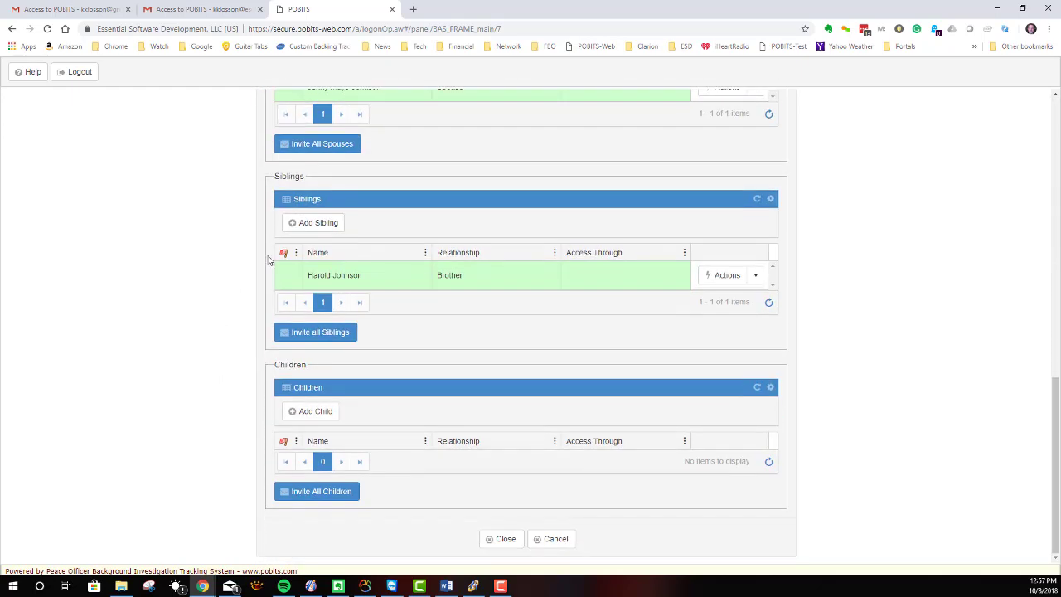
scroll(241, 420, up, 5)
scroll(242, 411, up, 4)
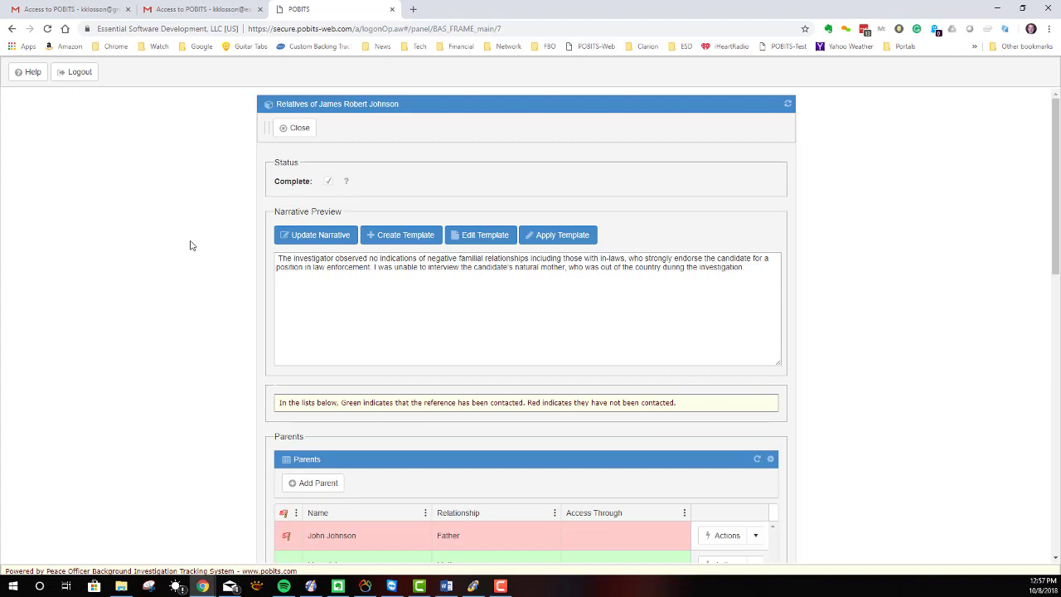
scroll(185, 261, down, 3)
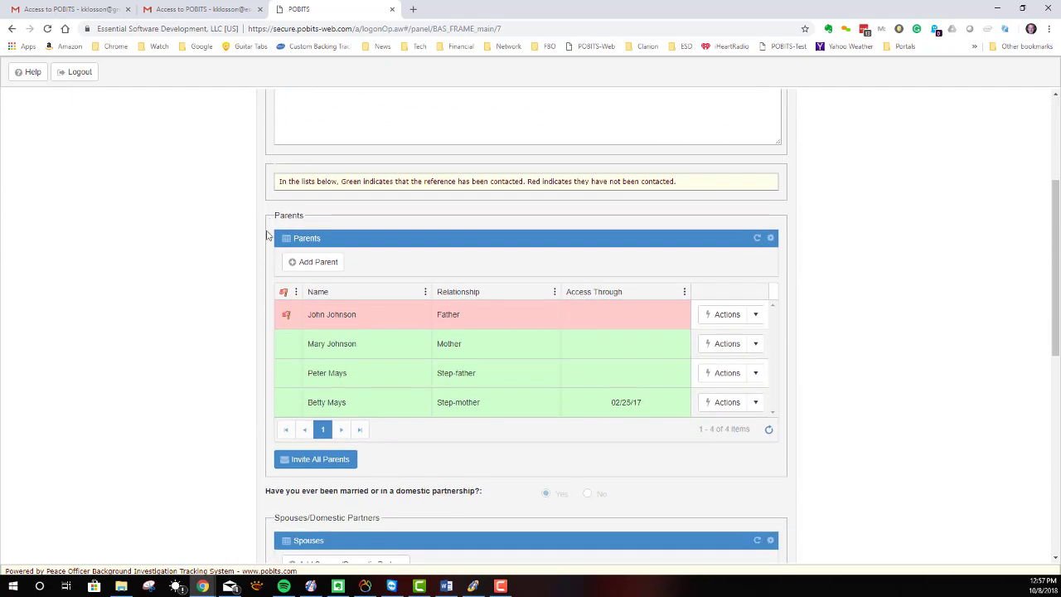
scroll(131, 276, up, 3)
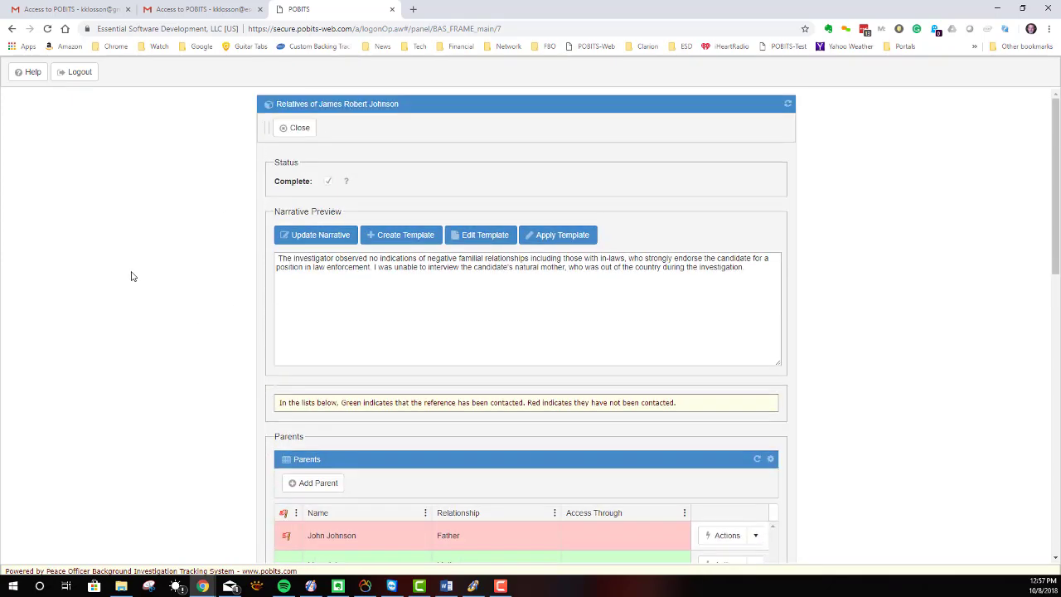
Step: Open the father's record from the parents list for review and examine the investigator's notes, contact details, and home and work addresses
scroll(146, 299, down, 5)
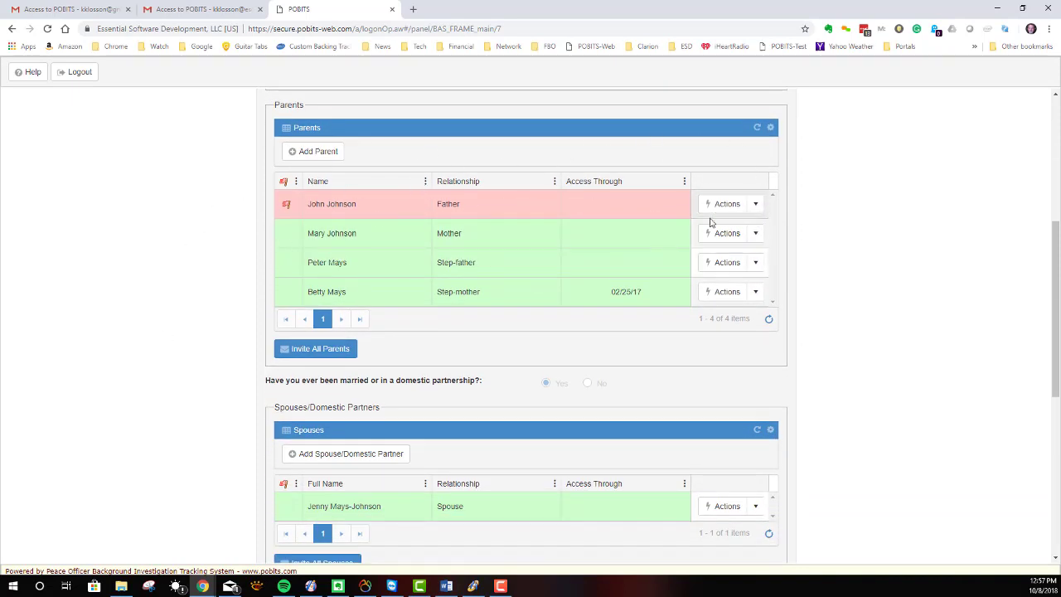
click(756, 208)
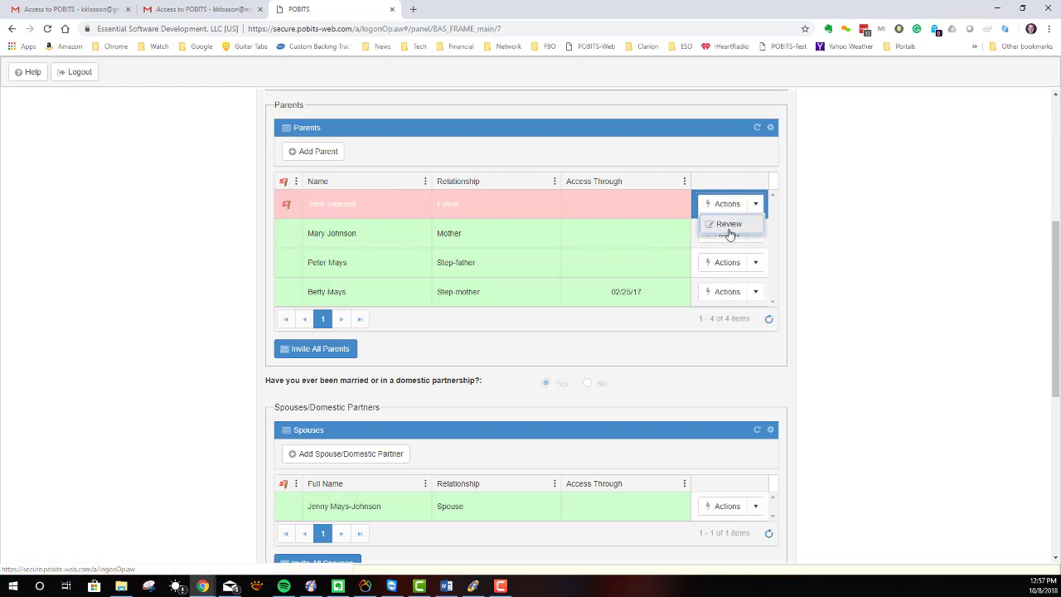
click(728, 225)
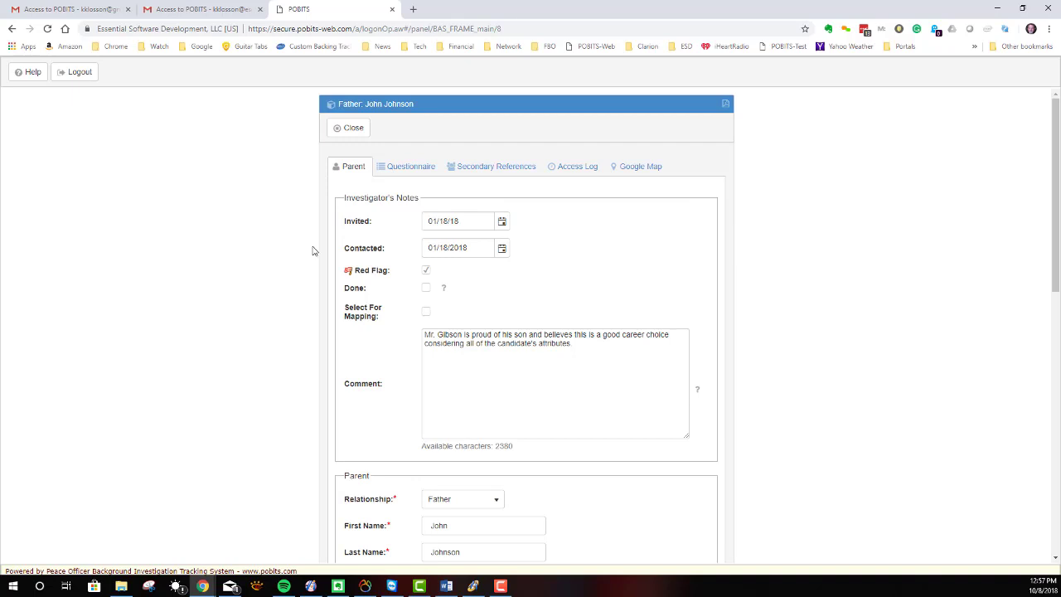
scroll(312, 250, down, 3)
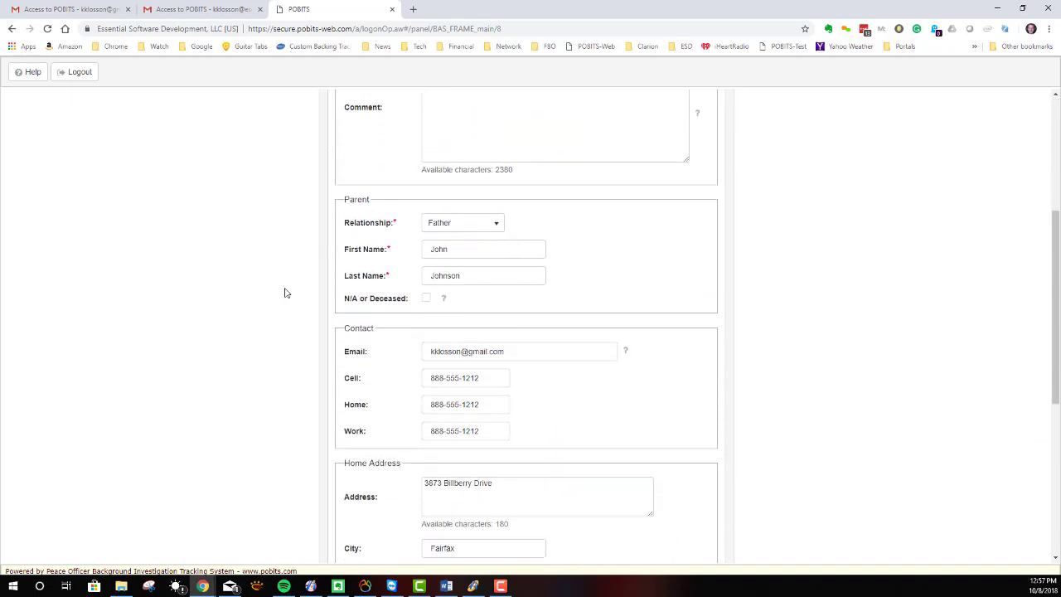
scroll(312, 356, down, 4)
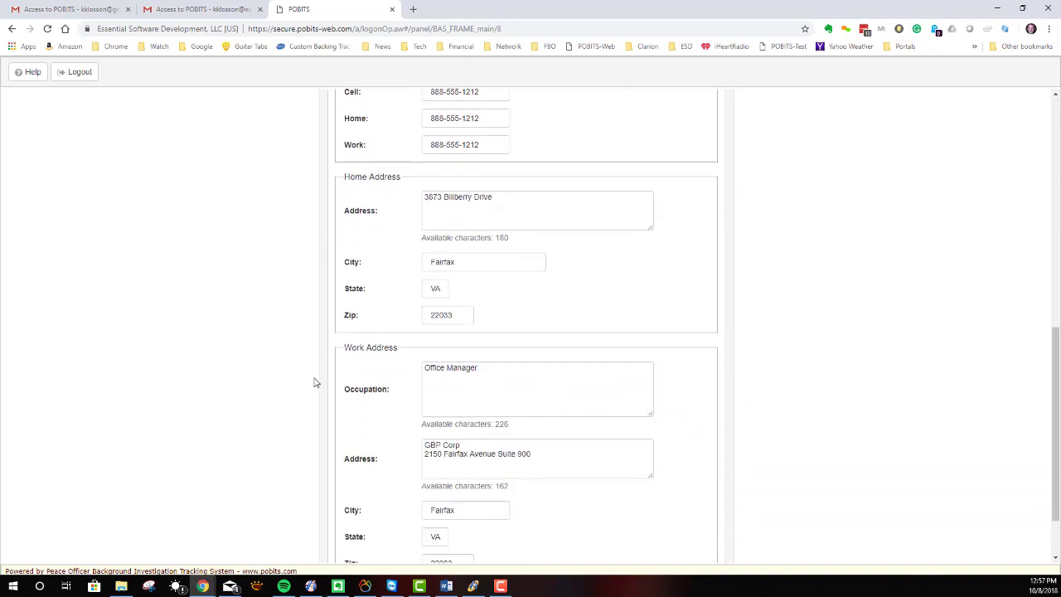
scroll(312, 385, down, 1)
scroll(306, 408, up, 8)
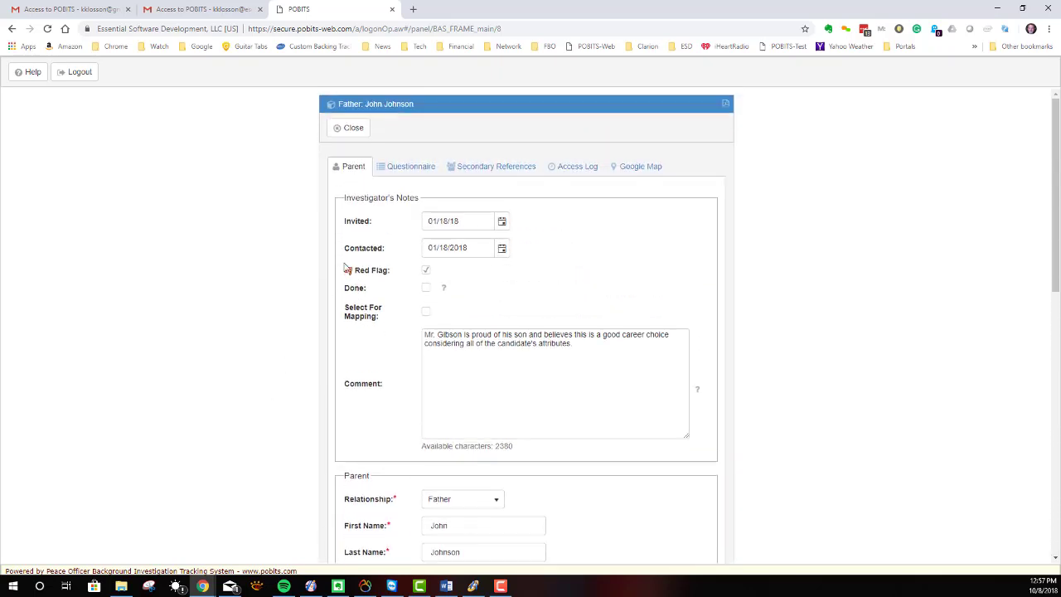
Step: Check the father's questionnaires, secondary references, access log and Google map, dismissing the map message, and close his record from the parent details
click(413, 167)
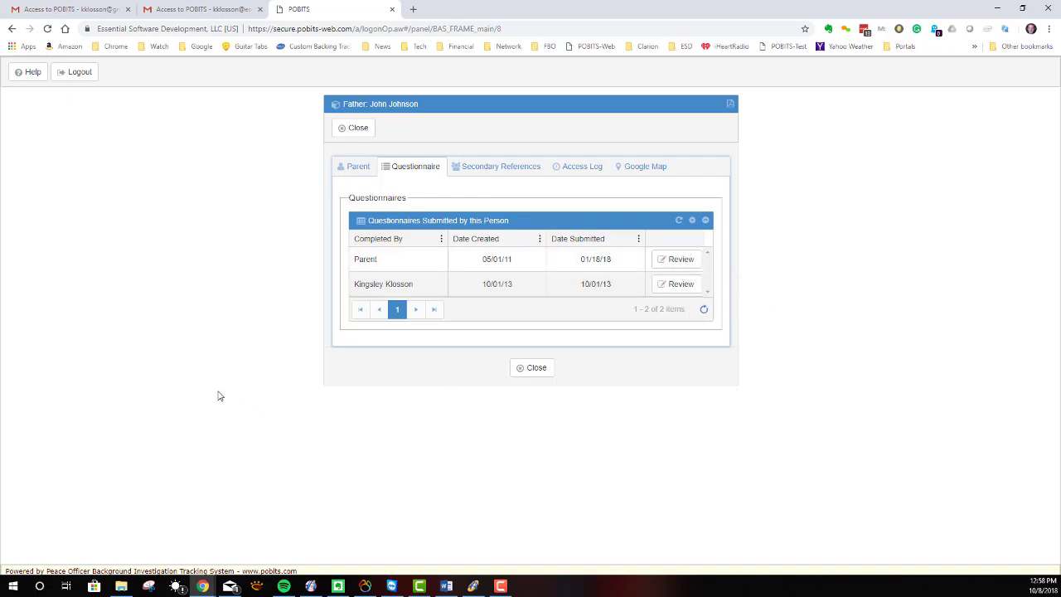
click(505, 167)
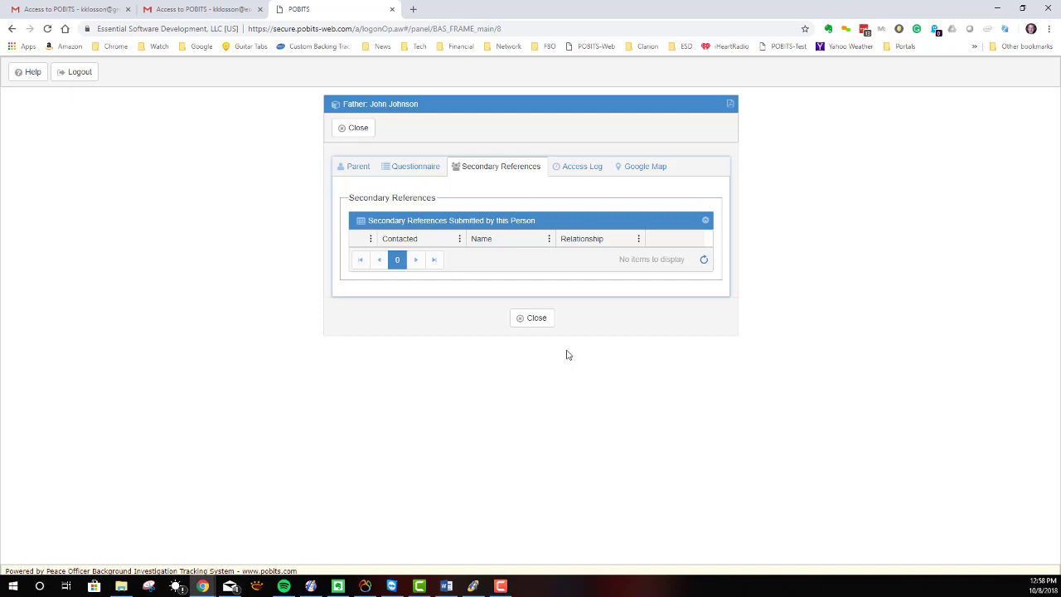
click(589, 167)
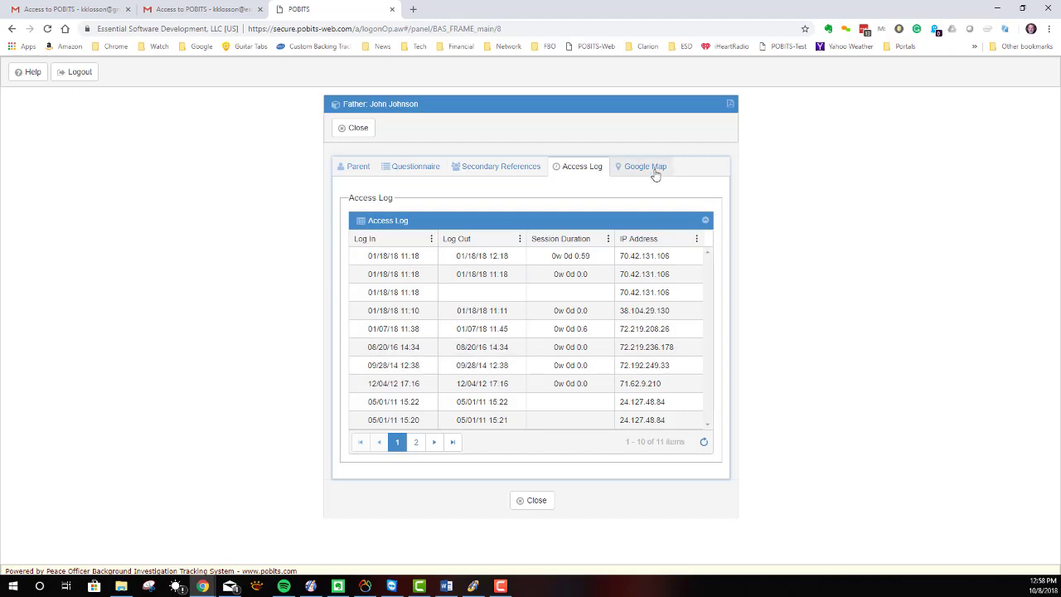
click(655, 169)
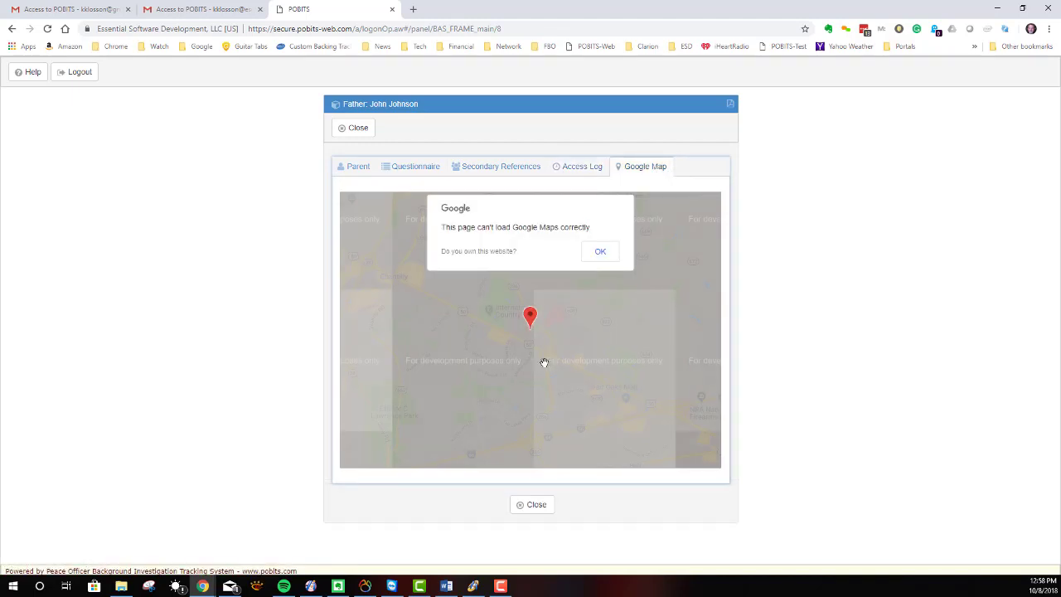
click(612, 255)
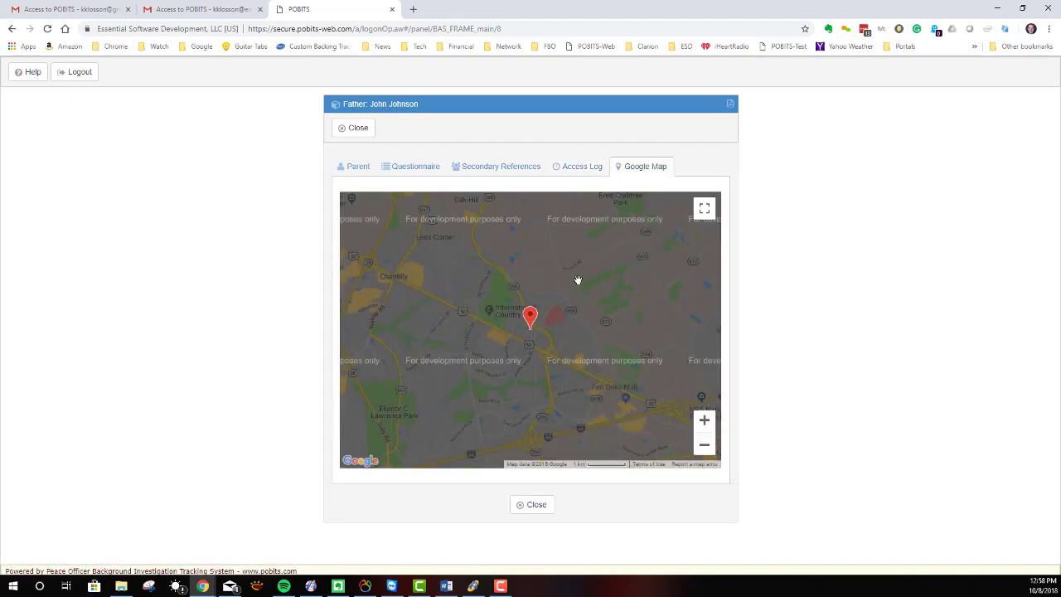
click(370, 172)
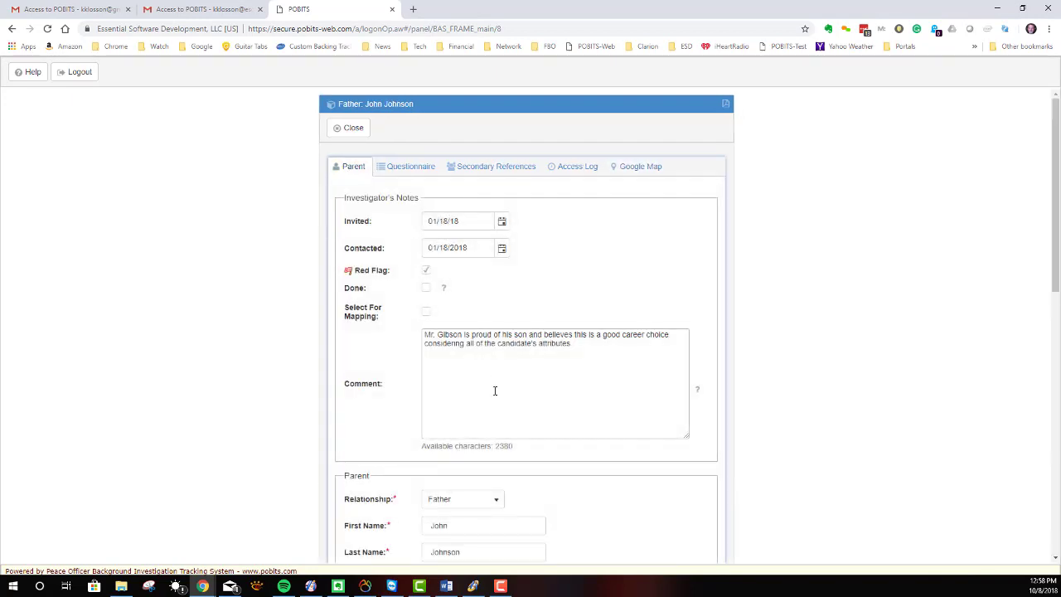
click(350, 128)
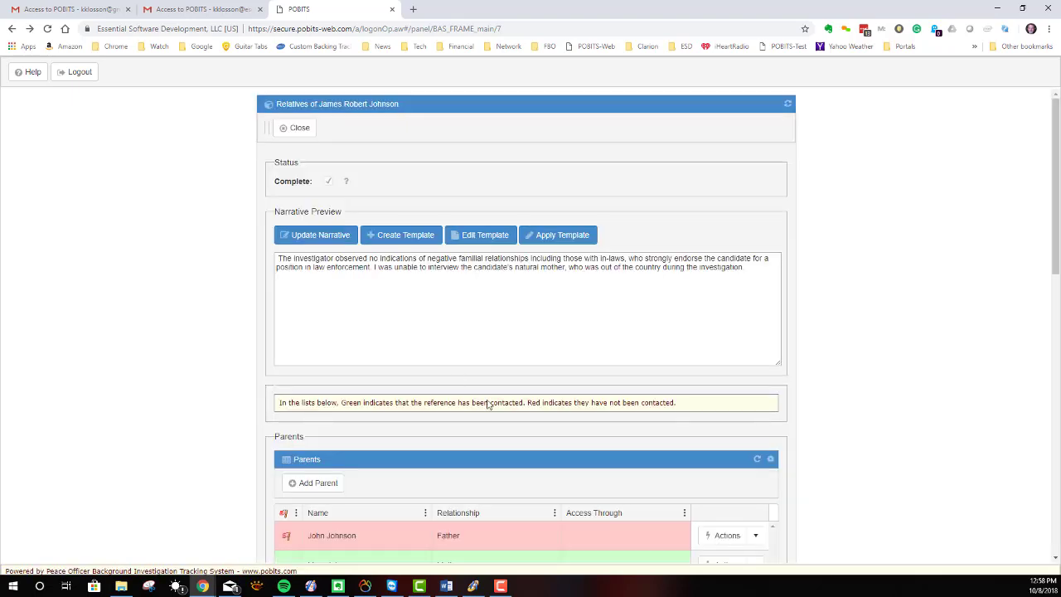
Step: Look over the parents, spouses and siblings lists again and close the Relatives area
scroll(489, 402, down, 7)
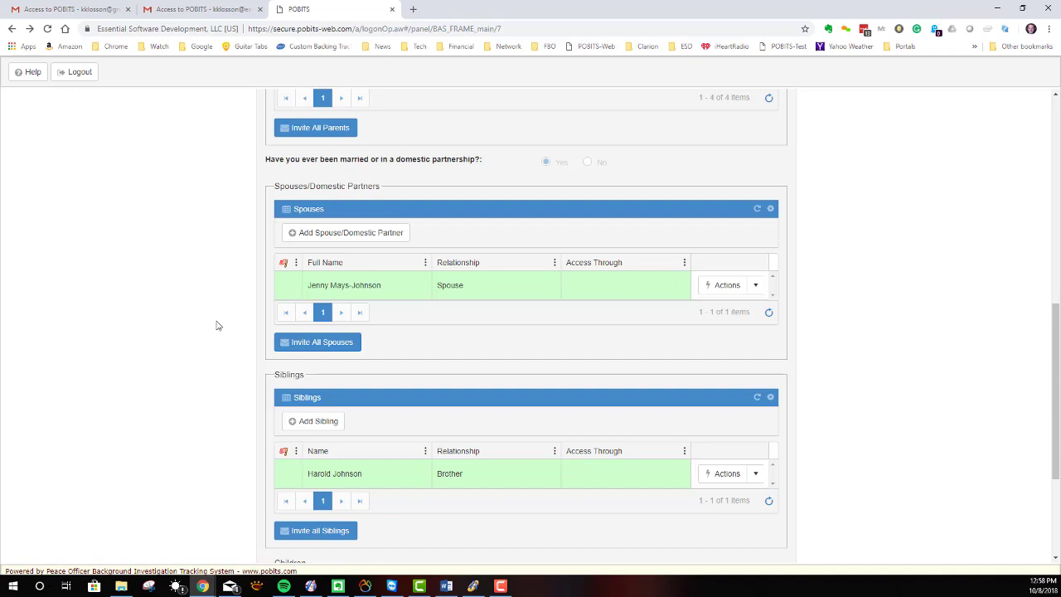
scroll(216, 325, up, 3)
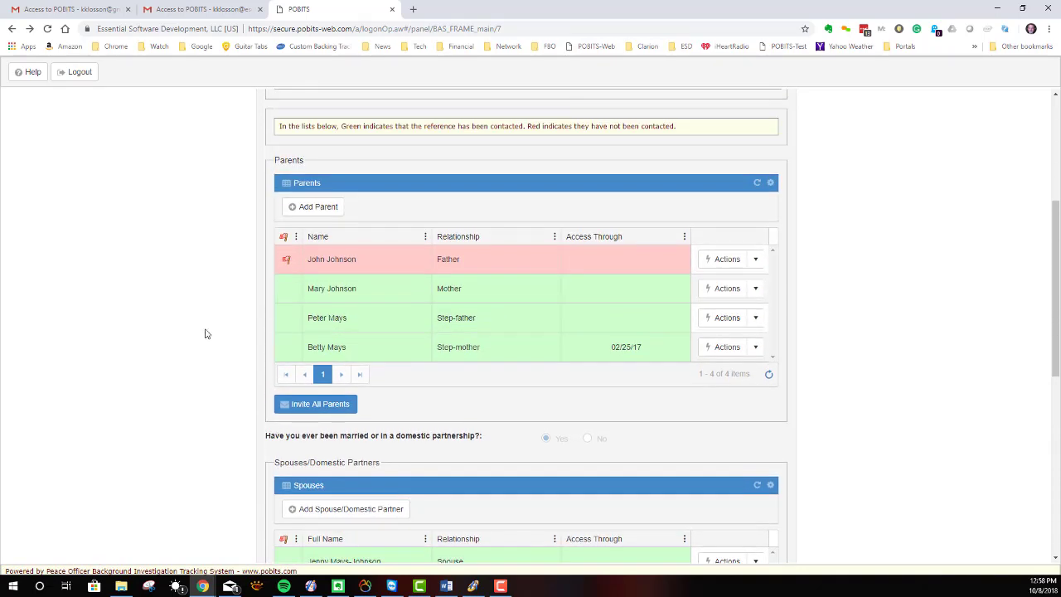
scroll(189, 301, up, 3)
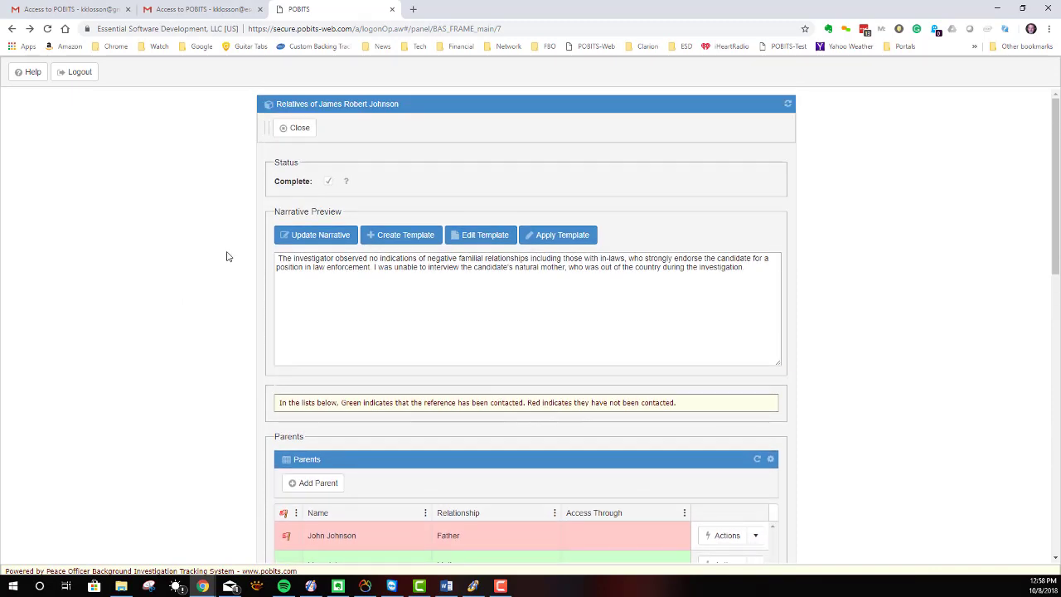
click(299, 129)
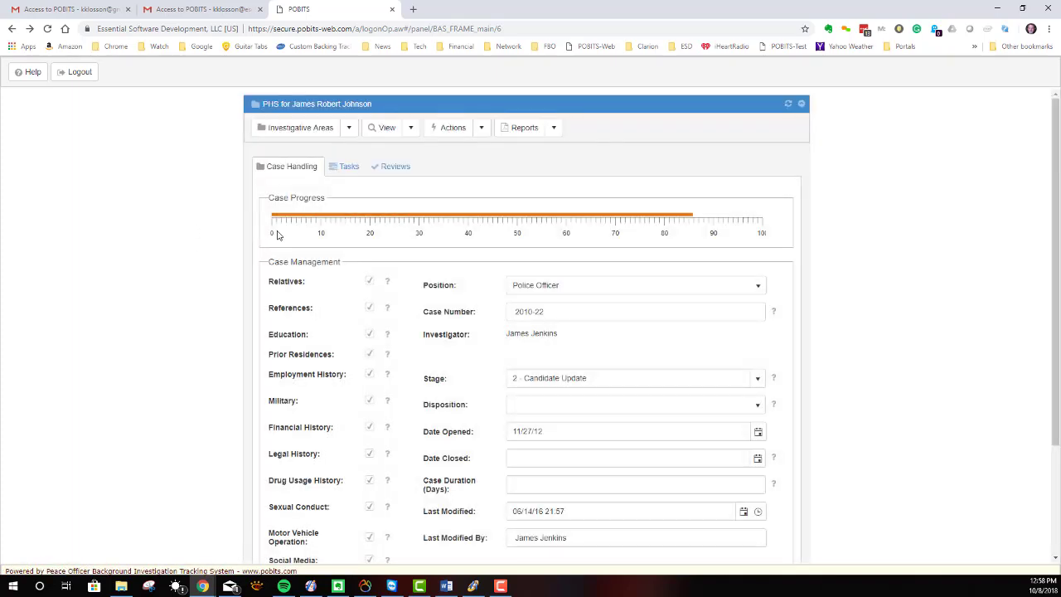
Step: Open the References investigative area and look over its narrative and the personal references list
click(349, 127)
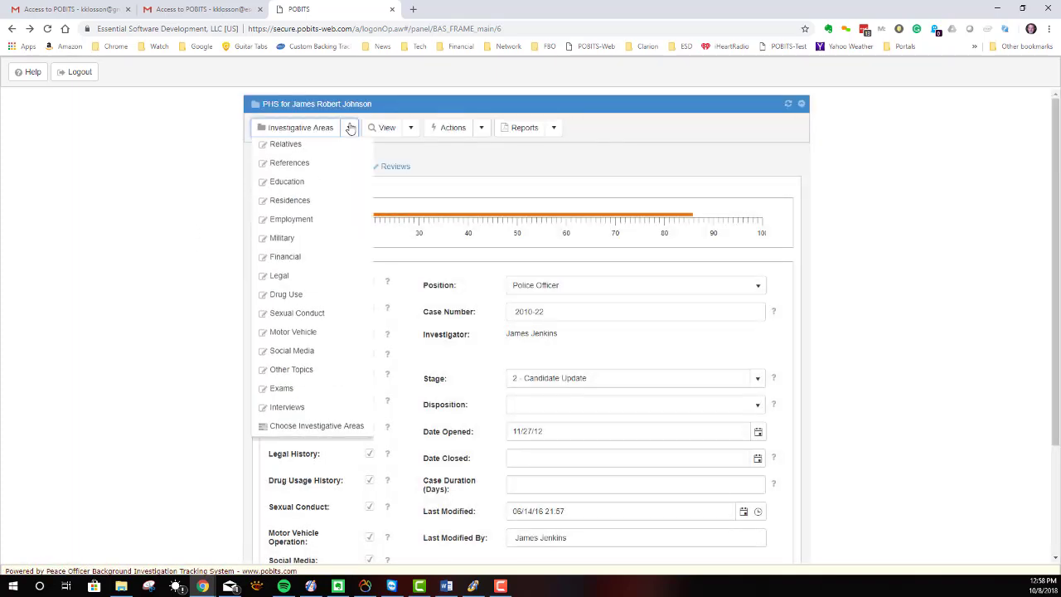
click(290, 167)
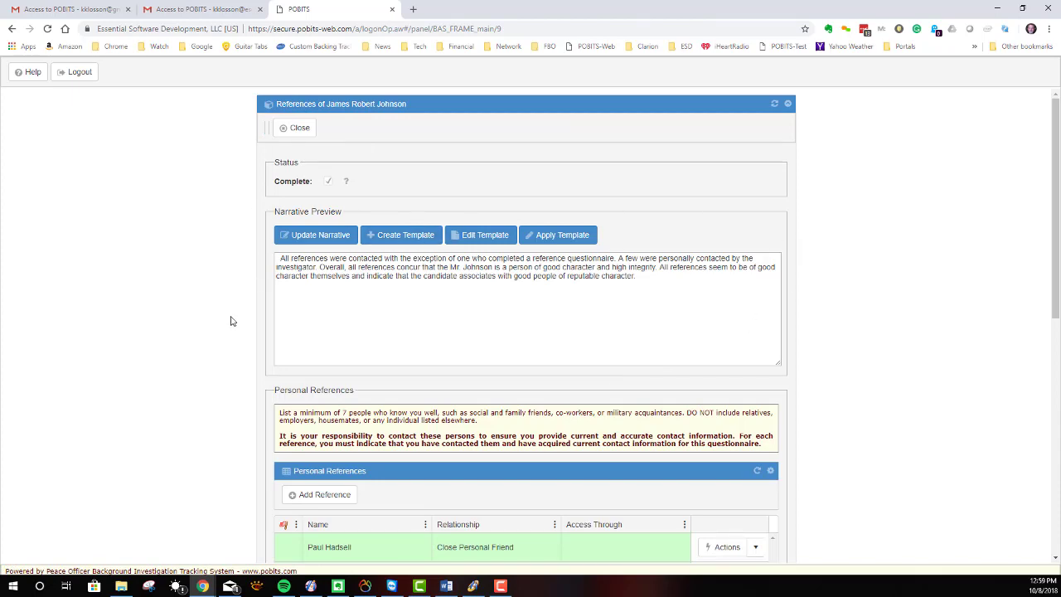
scroll(230, 348, down, 3)
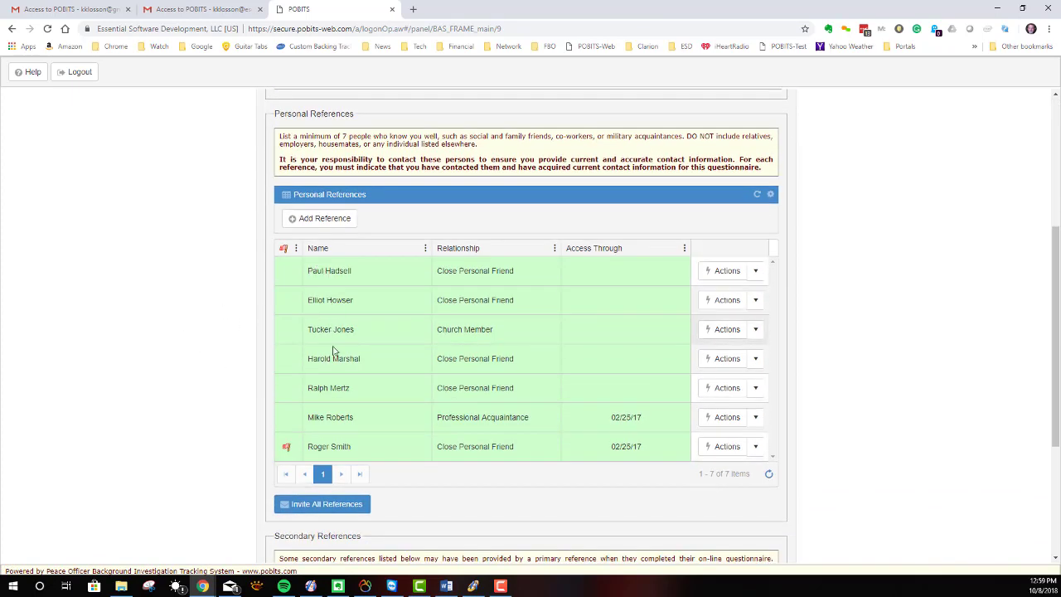
Step: Review the first personal reference's investigator notes, relationship and contact details, and close the record
click(761, 272)
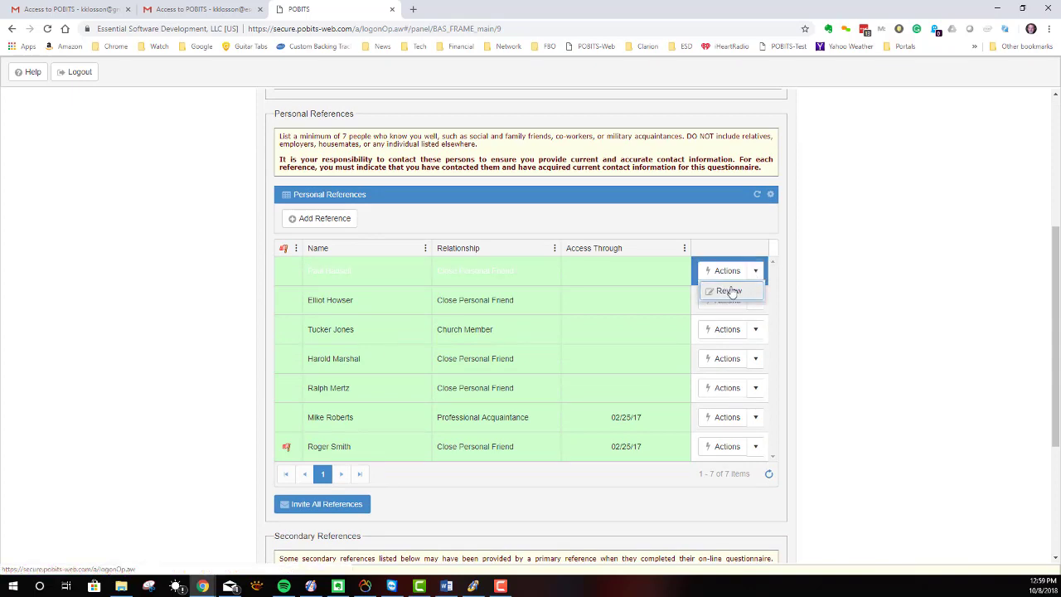
click(730, 291)
scroll(273, 407, down, 2)
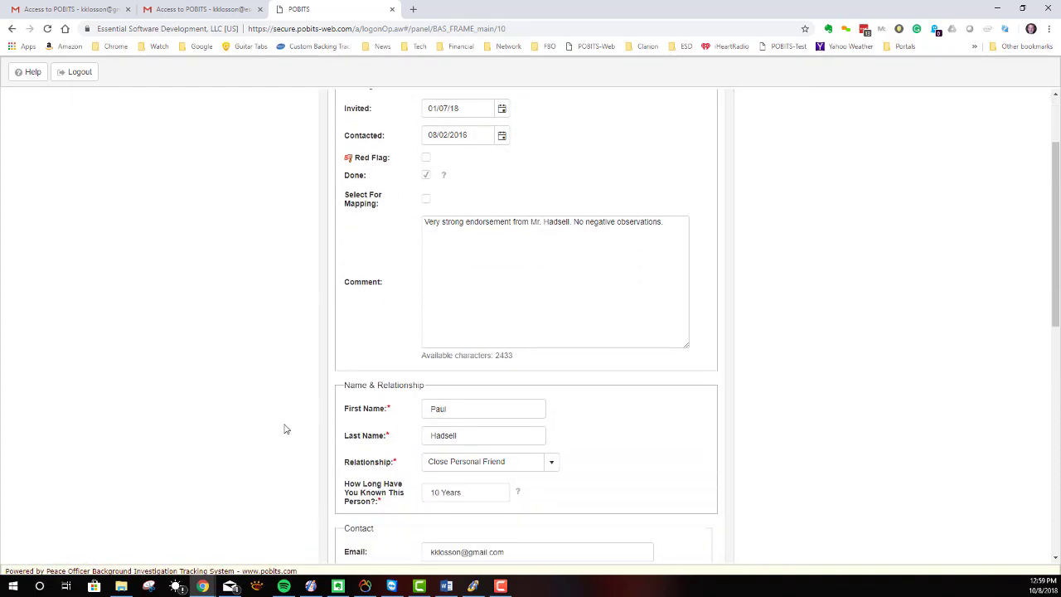
scroll(285, 440, down, 5)
scroll(287, 448, up, 4)
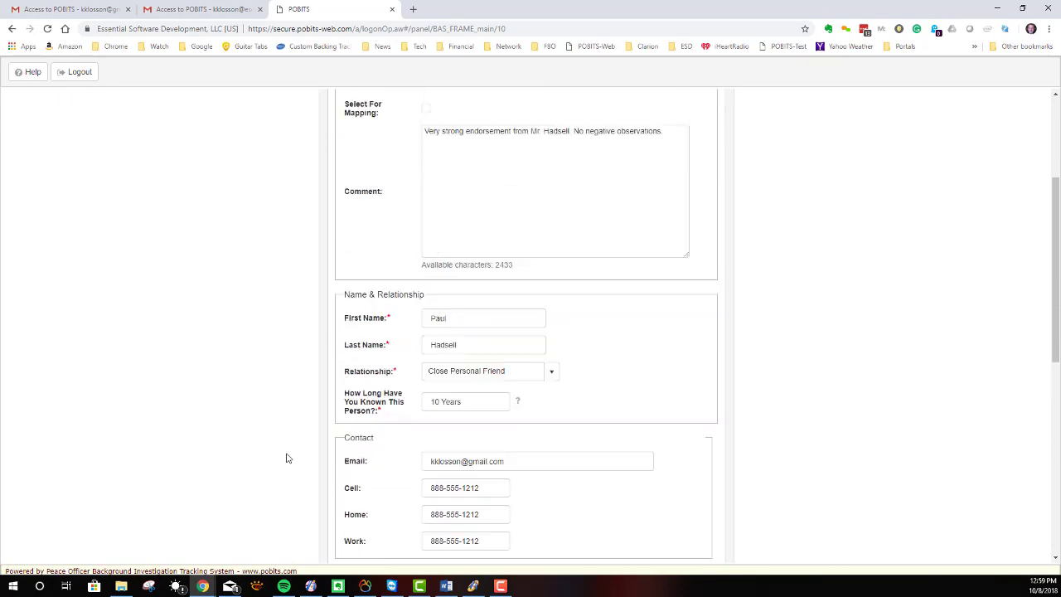
scroll(287, 458, up, 2)
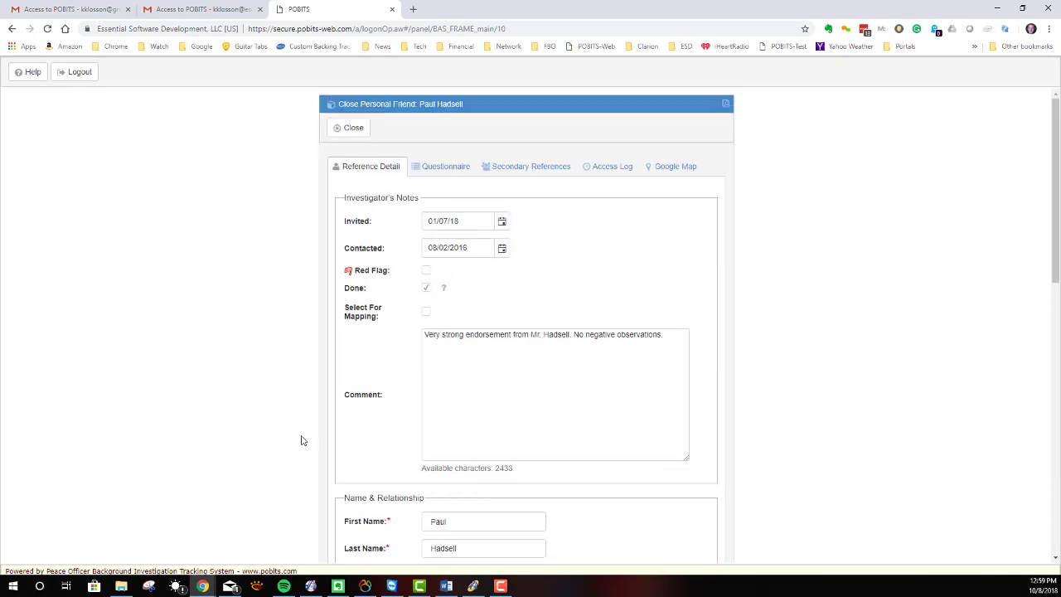
click(353, 128)
Step: Check the secondary references list and leave the References area without saving
scroll(224, 383, down, 3)
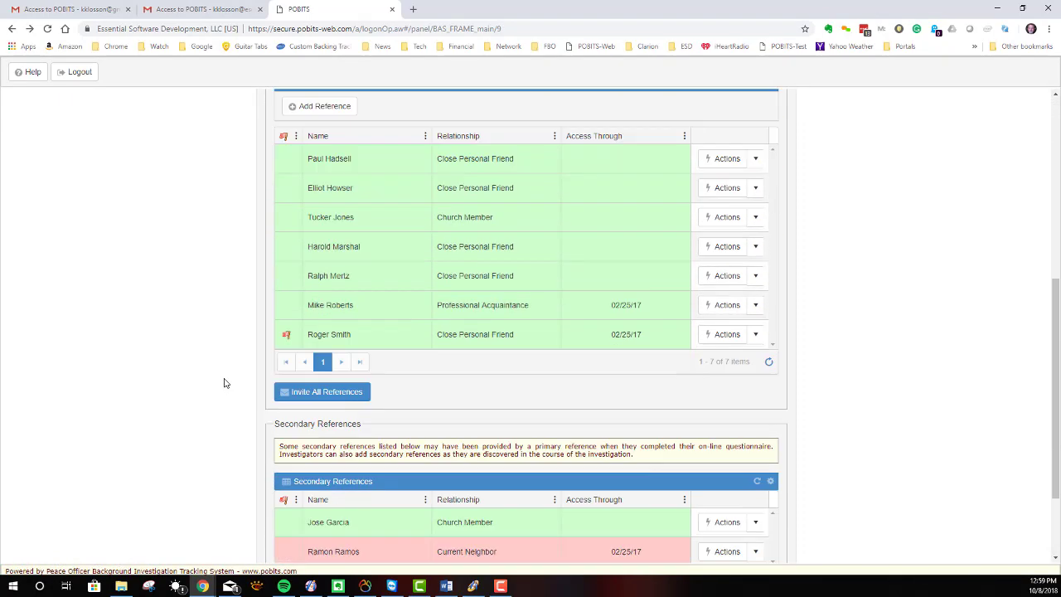
scroll(223, 383, down, 2)
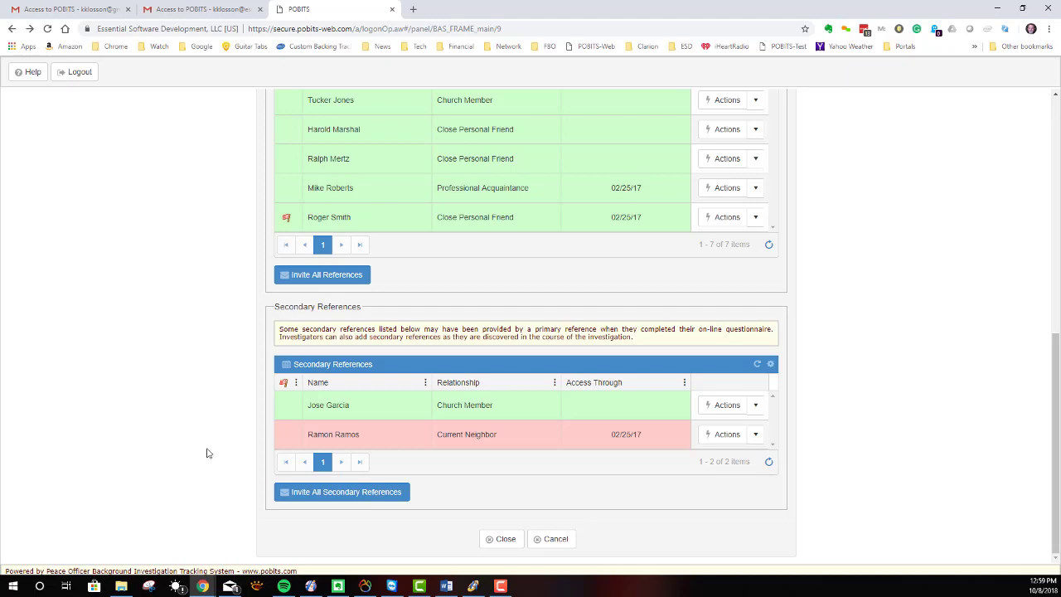
click(556, 539)
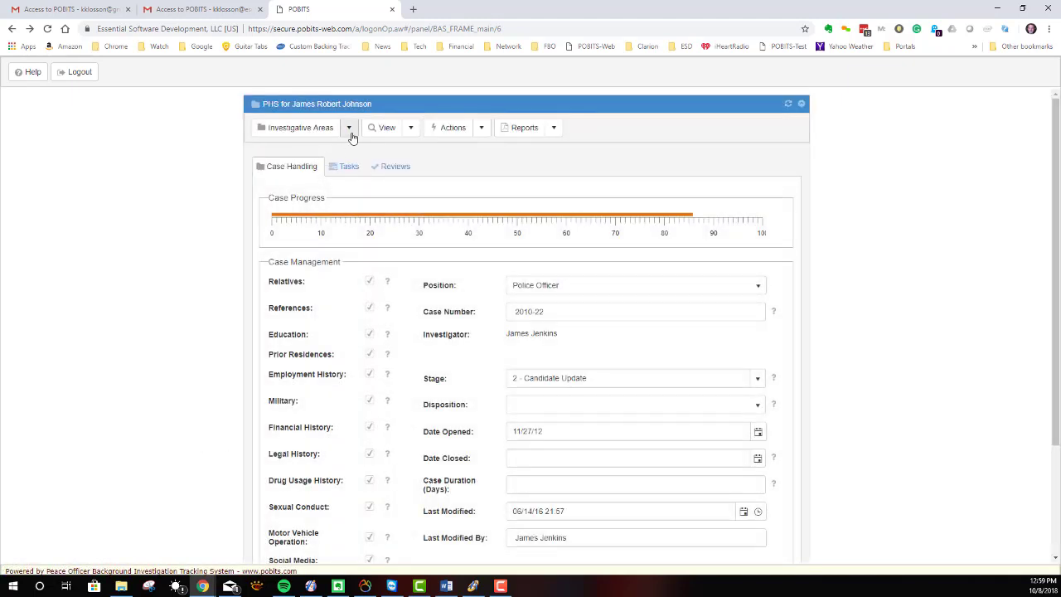
Step: Open the Education investigative area and examine the schools, certifications and training, and candidate responses
click(349, 130)
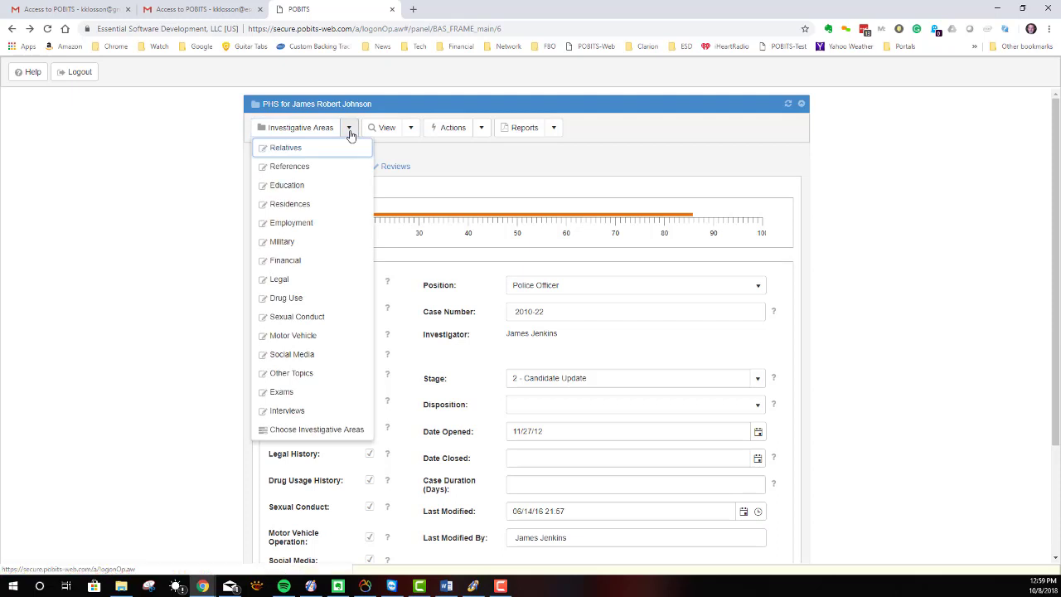
click(306, 186)
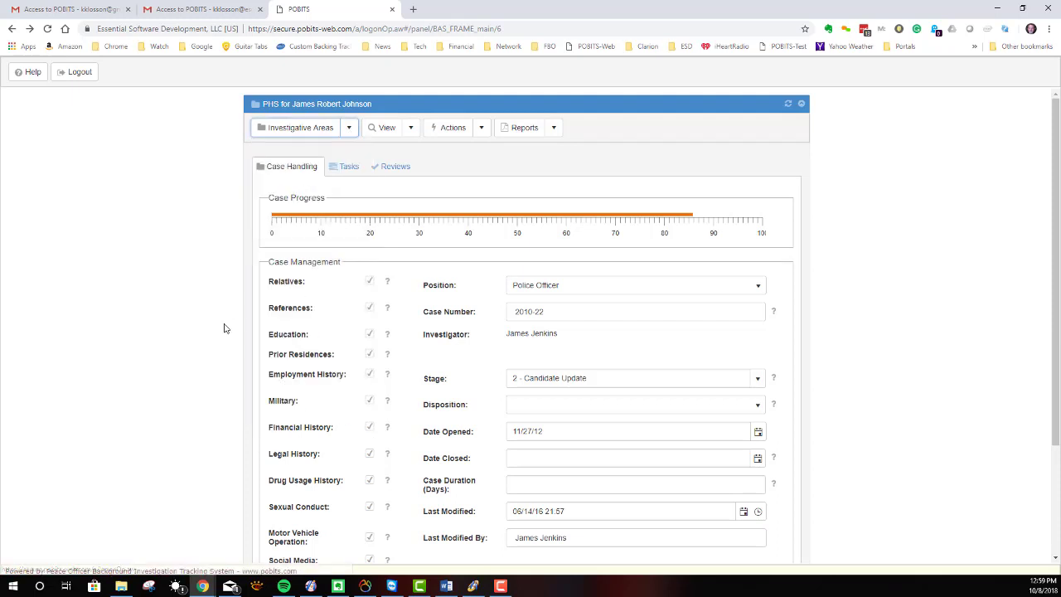
scroll(173, 384, down, 5)
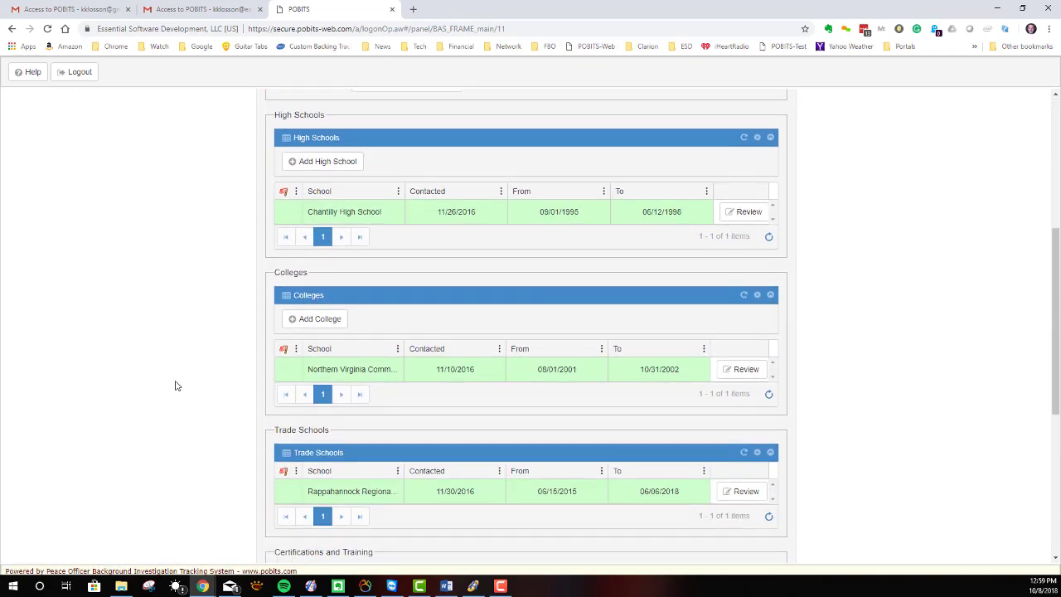
scroll(182, 397, down, 3)
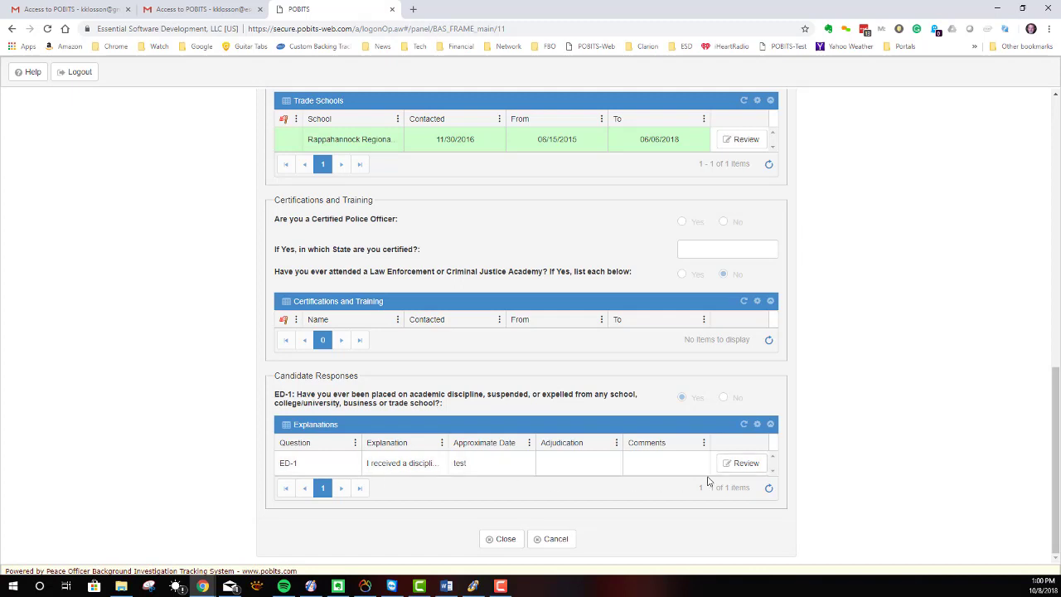
Step: Review the ED-1 explanation, including the issue, candidate's remarks and investigator's adjudication, and return to the education history
click(744, 463)
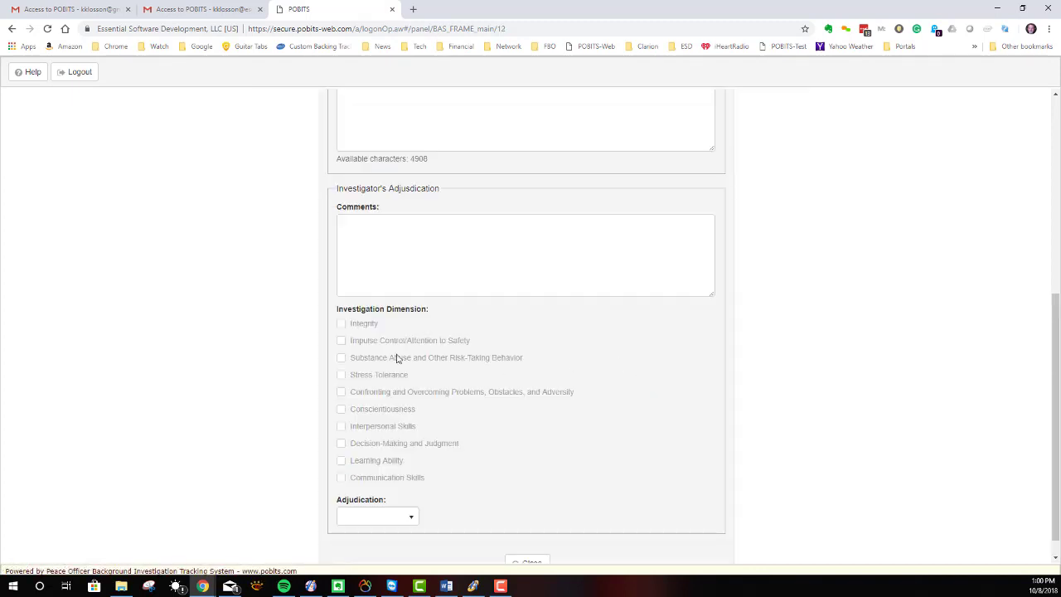
scroll(259, 317, up, 5)
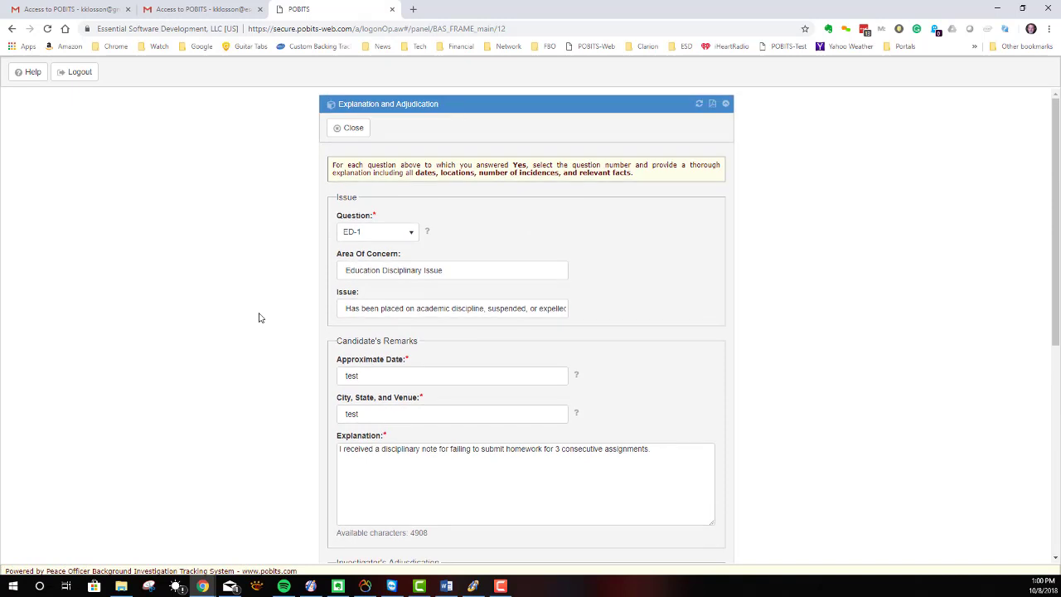
scroll(260, 317, down, 5)
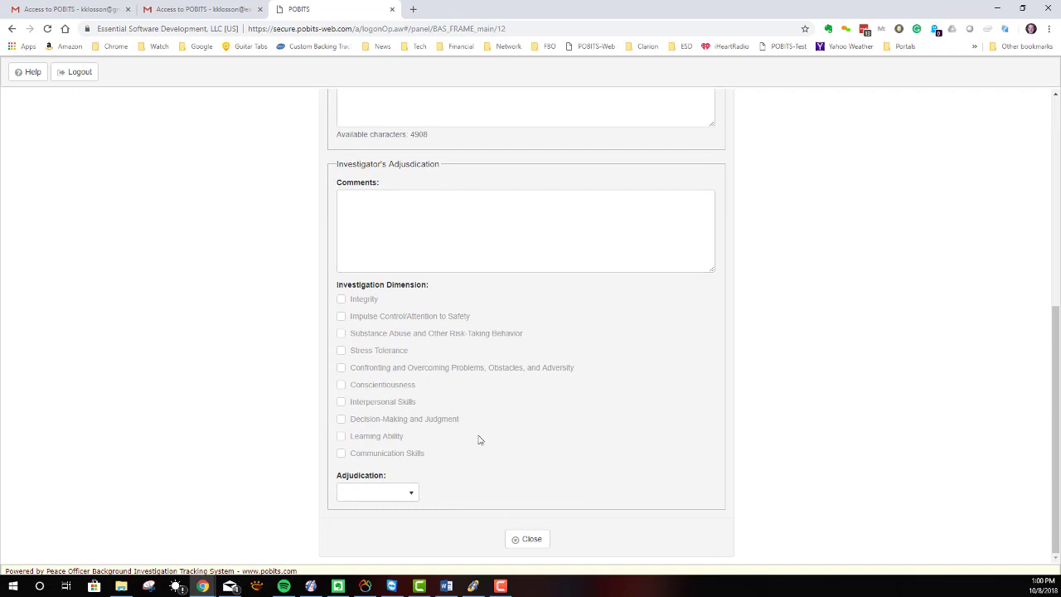
click(535, 540)
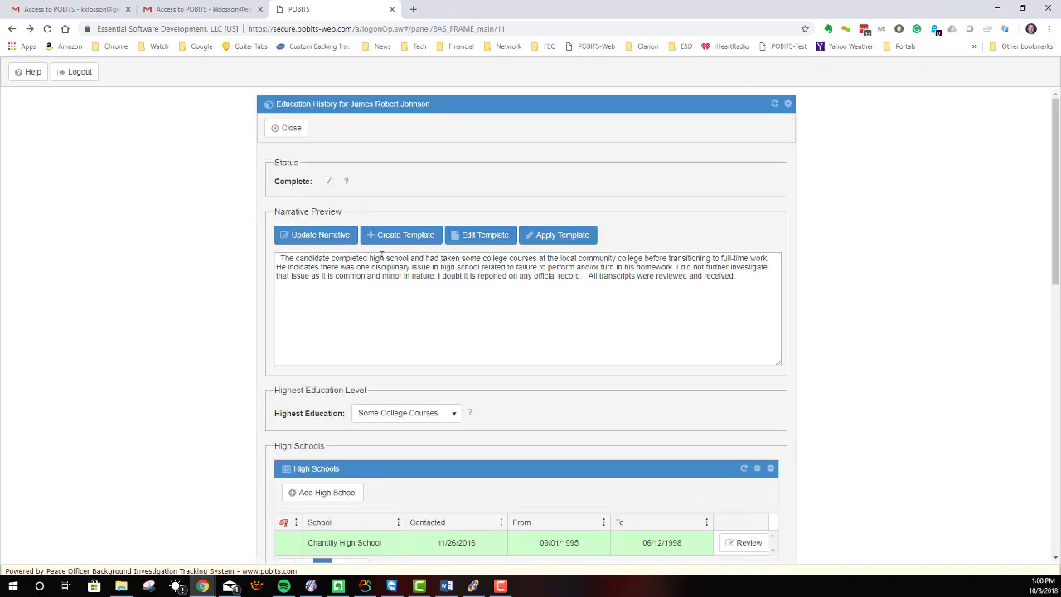
Step: Finish looking over the education history and close it to return to the case
scroll(264, 274, down, 1)
scroll(291, 225, up, 1)
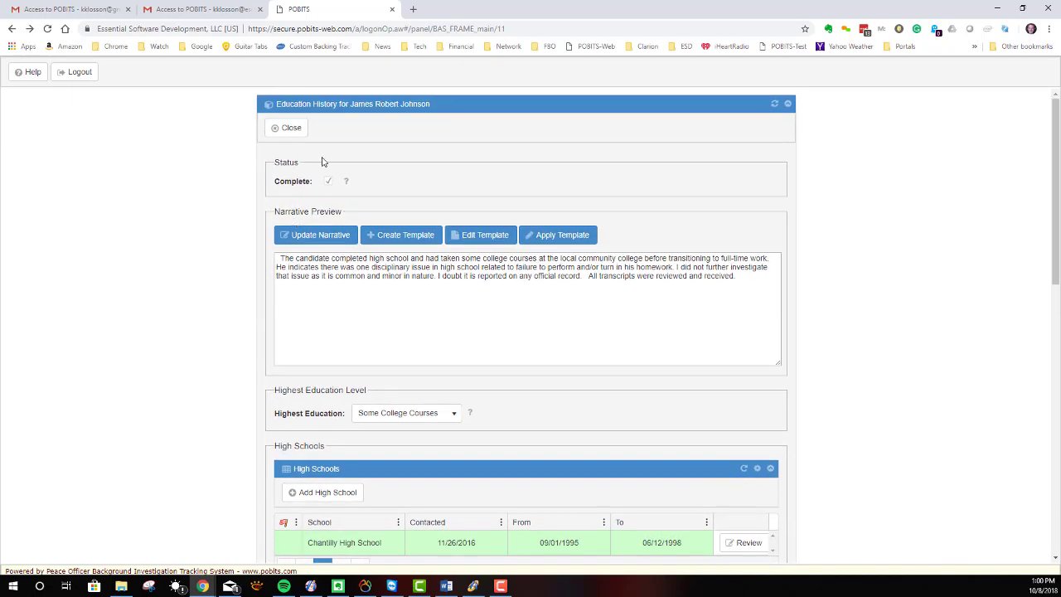
click(295, 136)
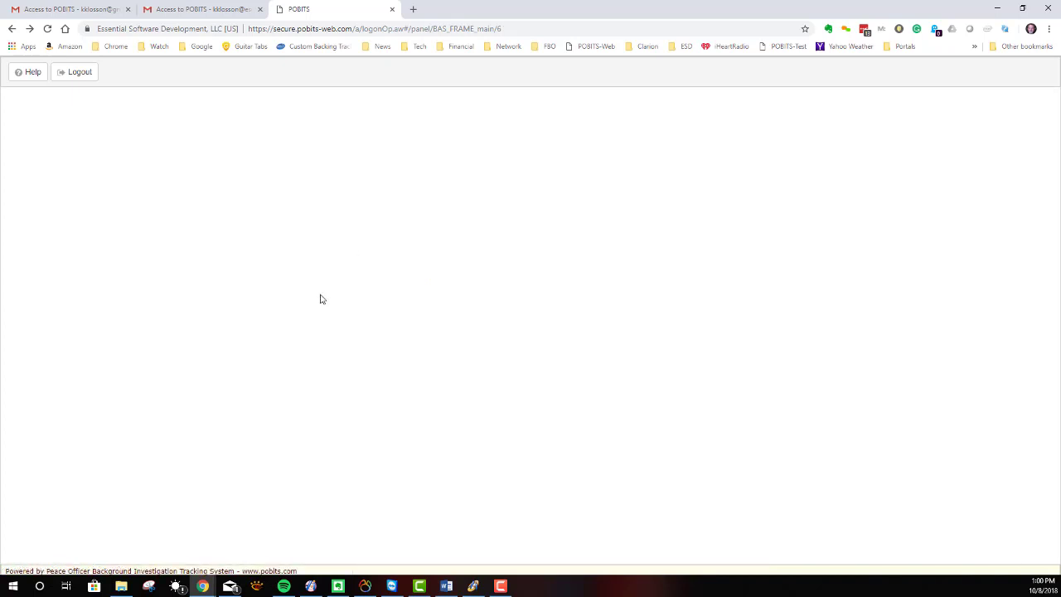
Step: Open the Legal investigative area and examine its narrative, record checks, law enforcement incursions, and convicted friends and relatives
click(349, 128)
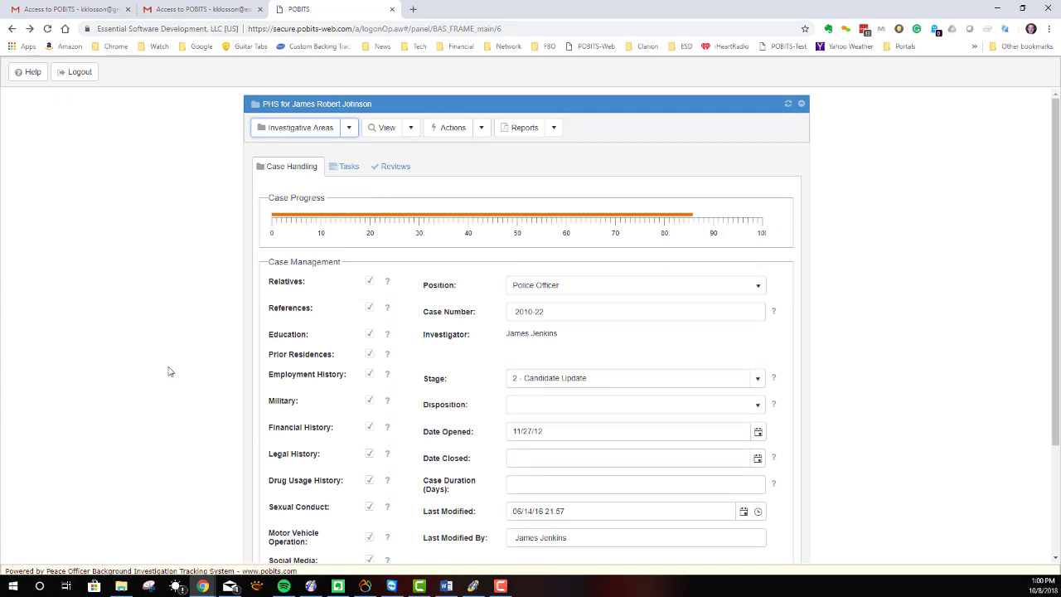
scroll(218, 344, down, 1)
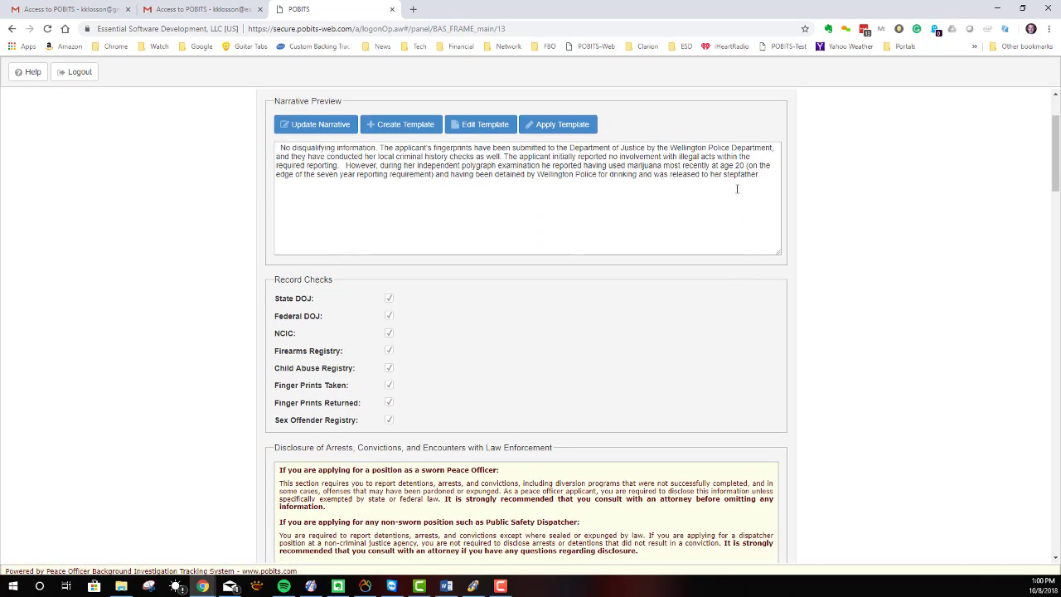
scroll(190, 360, down, 3)
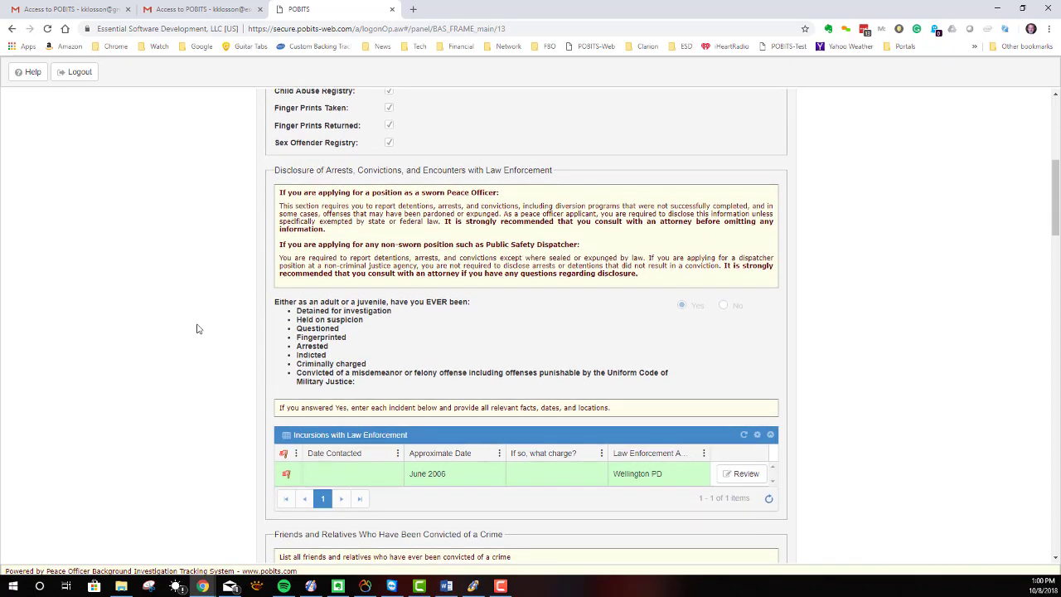
scroll(197, 328, down, 2)
scroll(246, 194, up, 1)
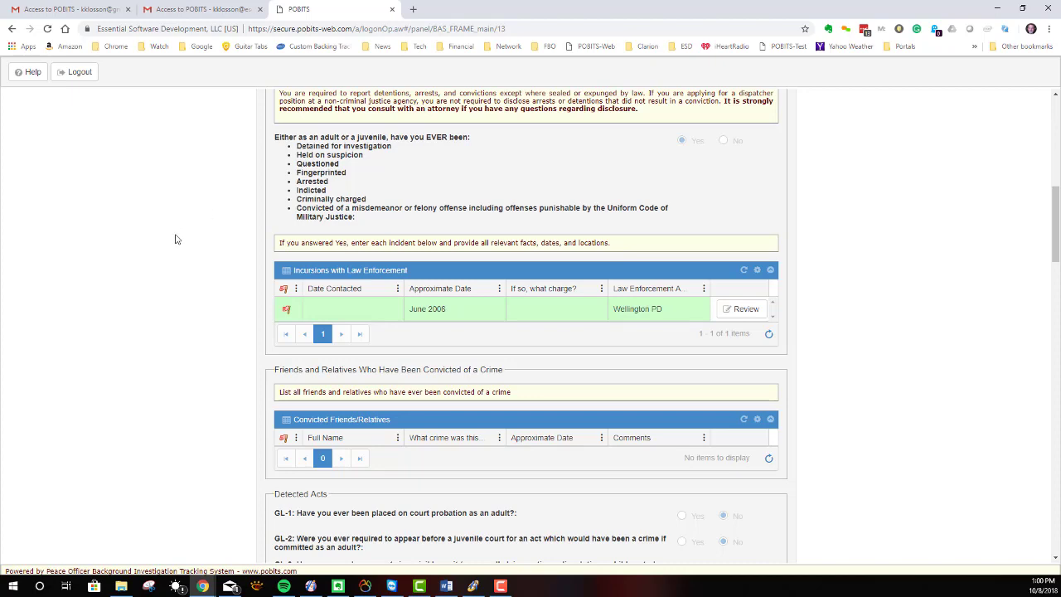
scroll(175, 236, up, 1)
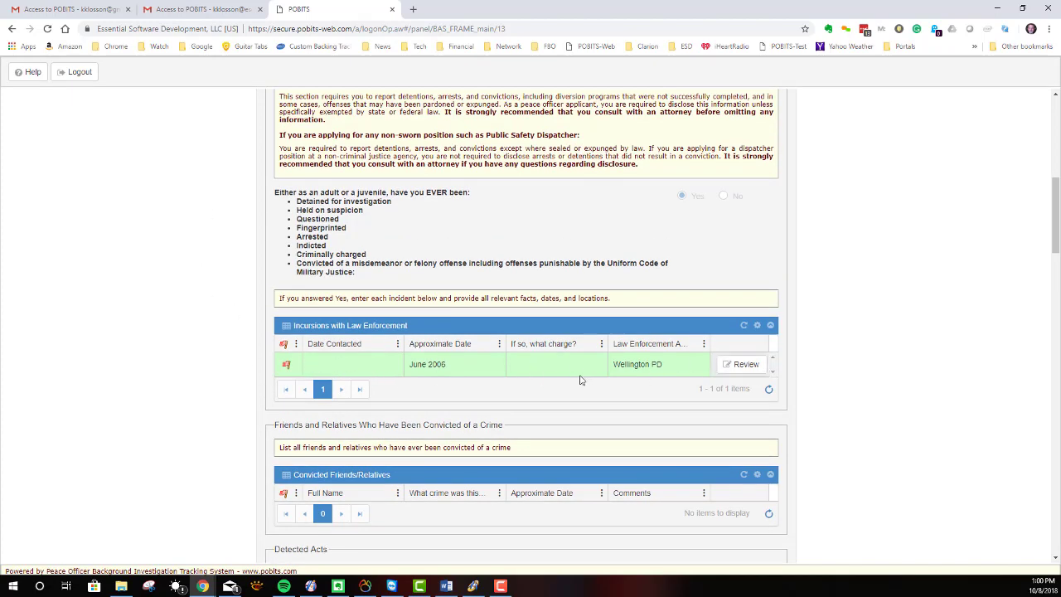
Step: Review the June 2006 Wellington PD incursion, including the investigator's comments and adjudication, and close the record
click(730, 365)
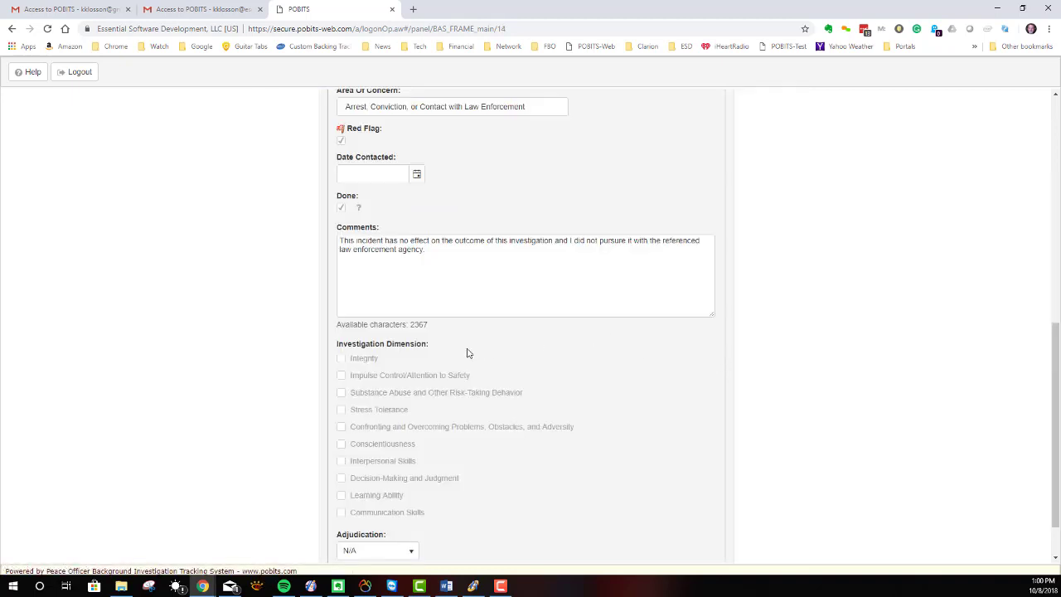
scroll(296, 414, down, 1)
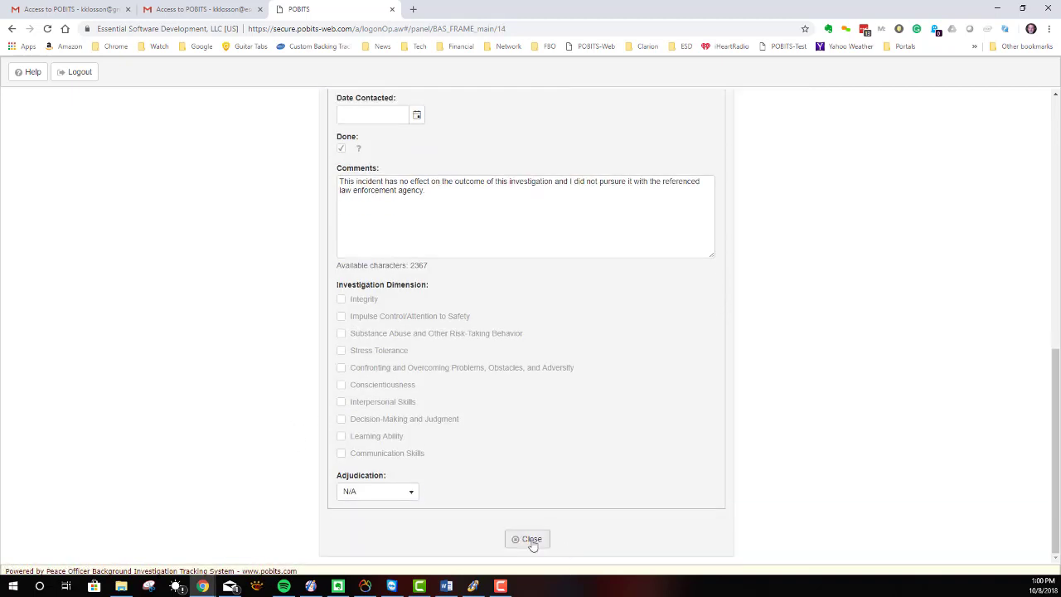
click(531, 539)
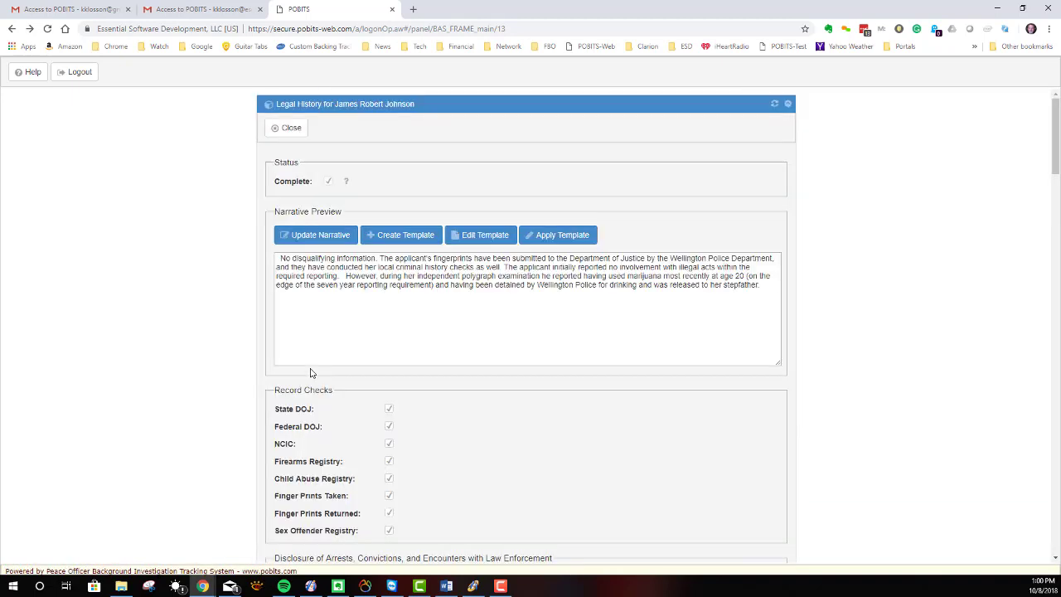
Step: Examine the candidate's answers and explanations under Detected Acts and both parts of Undetected Acts in the legal history
scroll(233, 365, down, 3)
scroll(199, 406, down, 8)
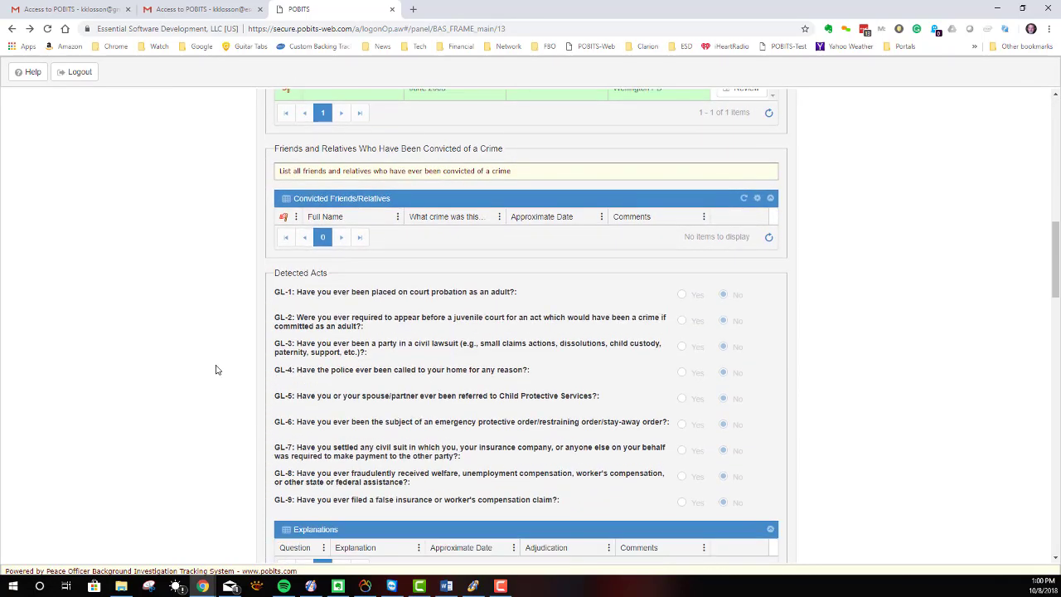
scroll(215, 370, down, 2)
scroll(213, 366, down, 3)
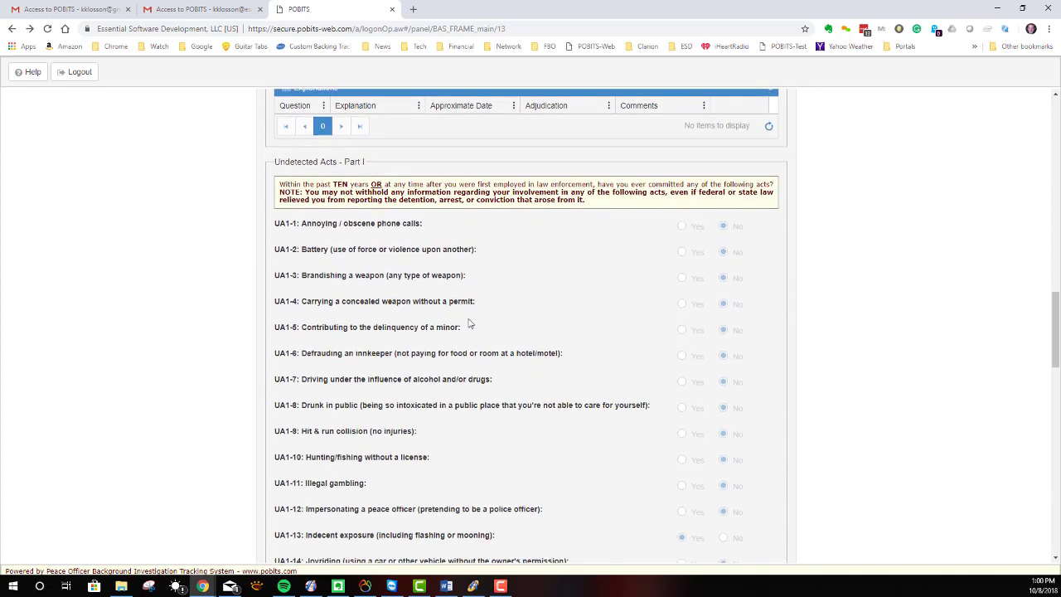
scroll(475, 323, down, 1)
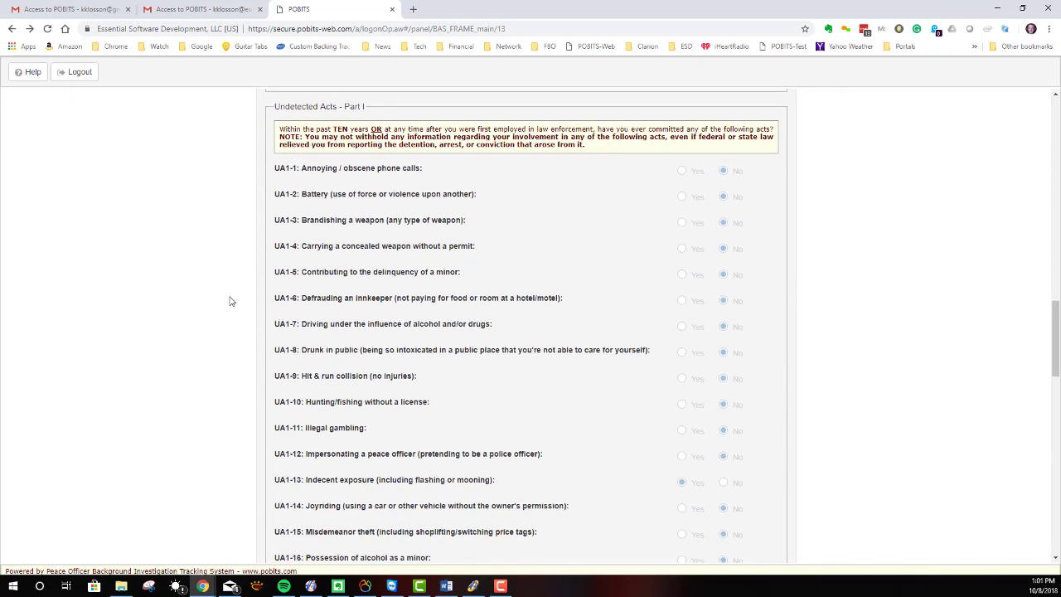
scroll(222, 301, down, 5)
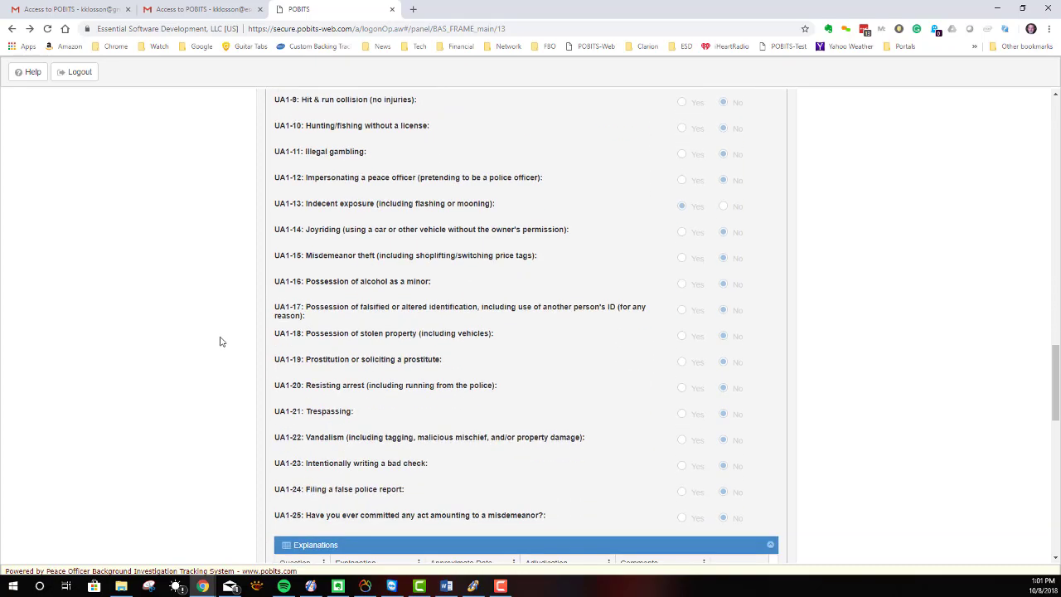
scroll(221, 344, down, 3)
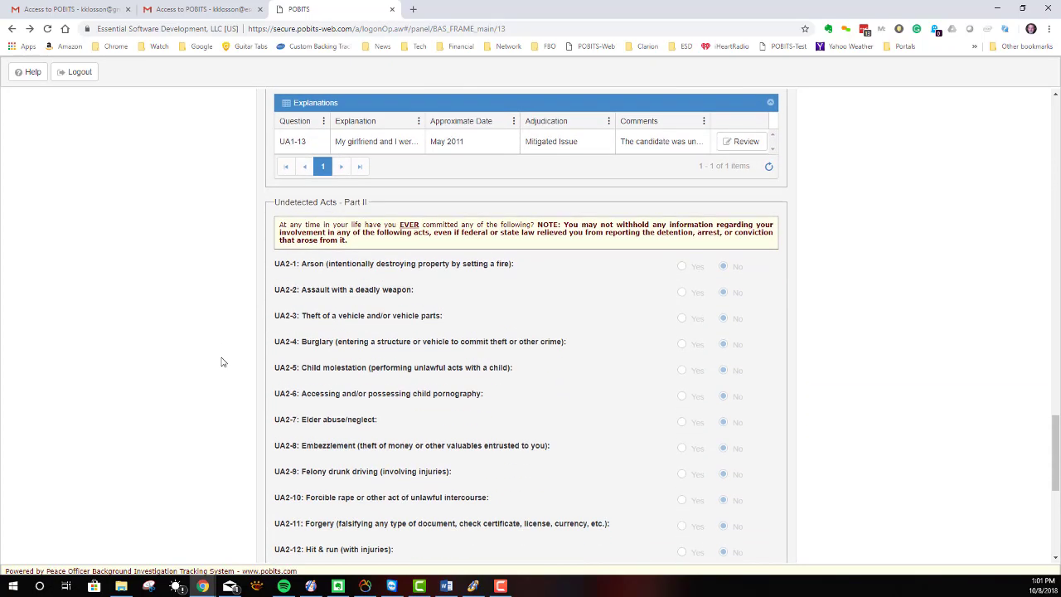
scroll(222, 365, down, 2)
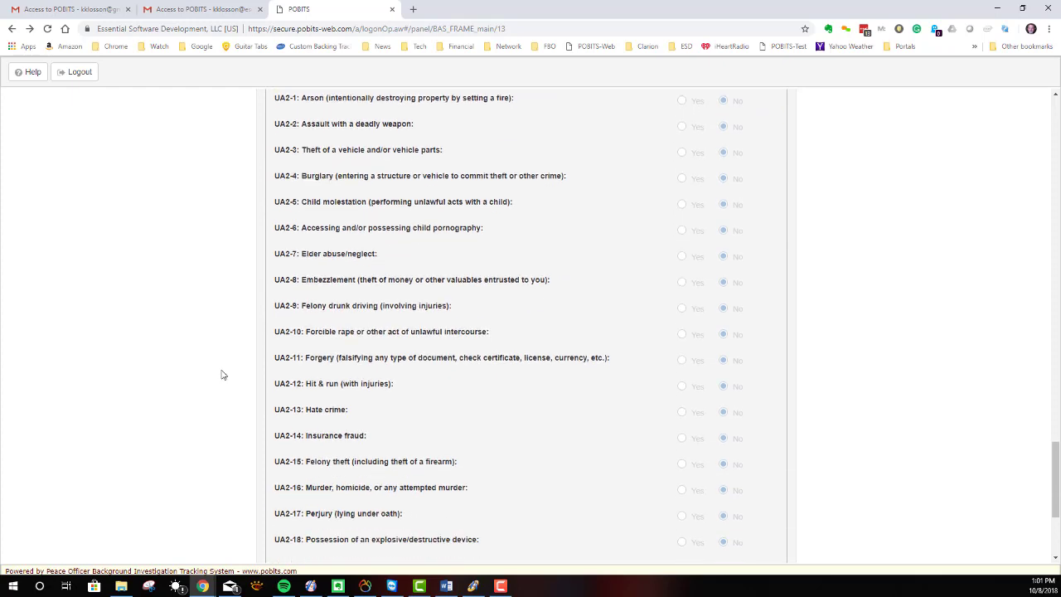
scroll(221, 375, down, 3)
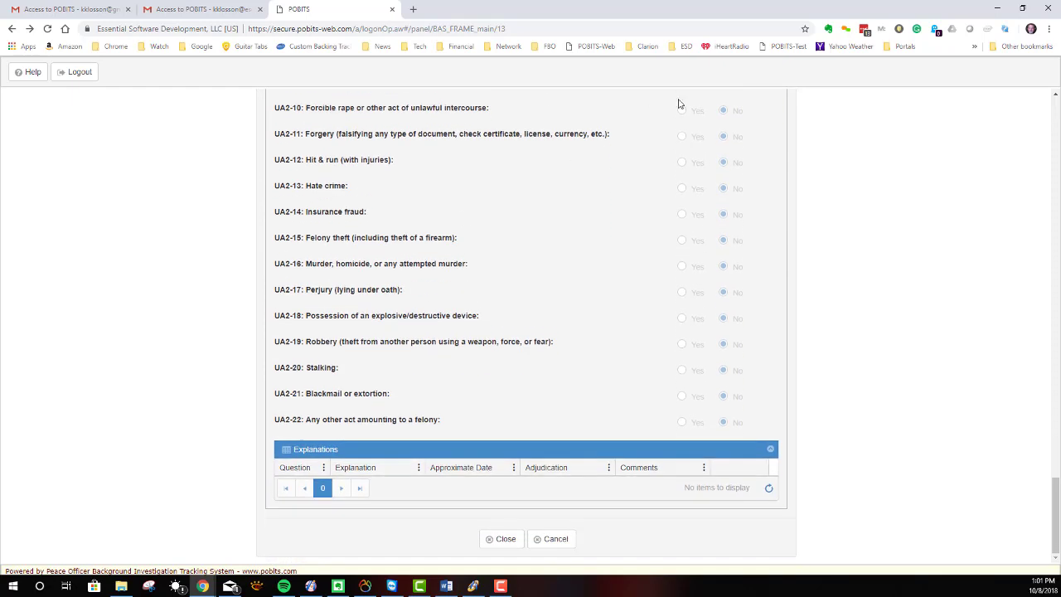
Step: Review the UA1-13 explanation, including the candidate's remarks and investigator's adjudication, and return to the case
scroll(501, 311, up, 8)
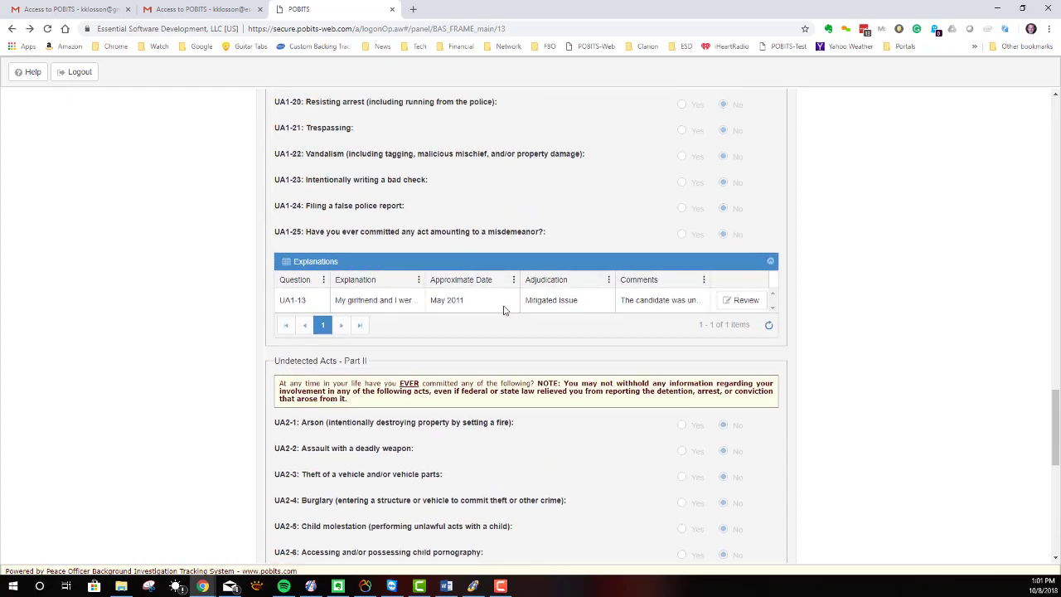
scroll(581, 180, up, 2)
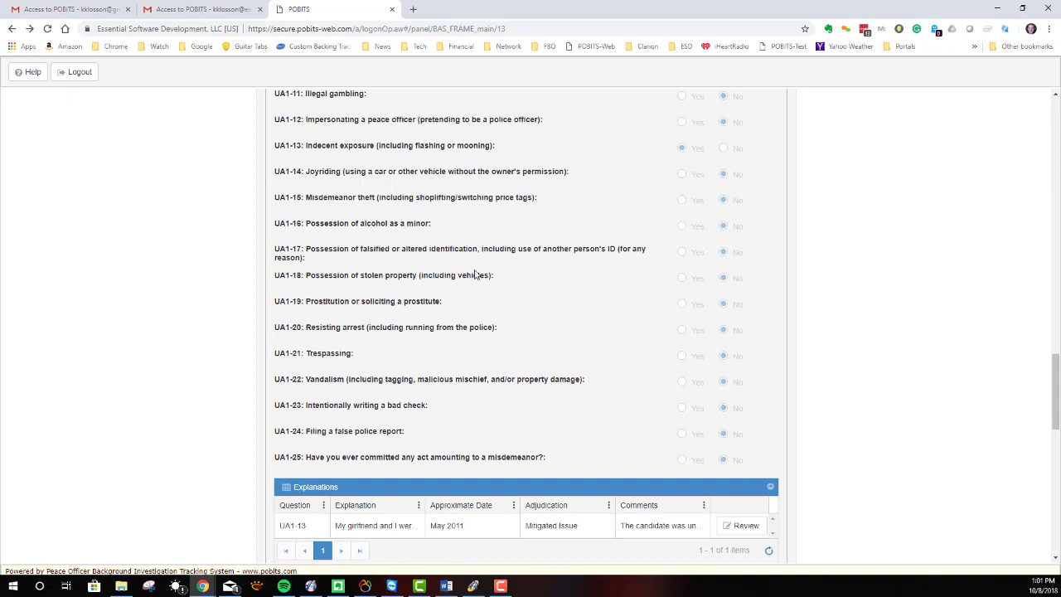
scroll(216, 303, down, 2)
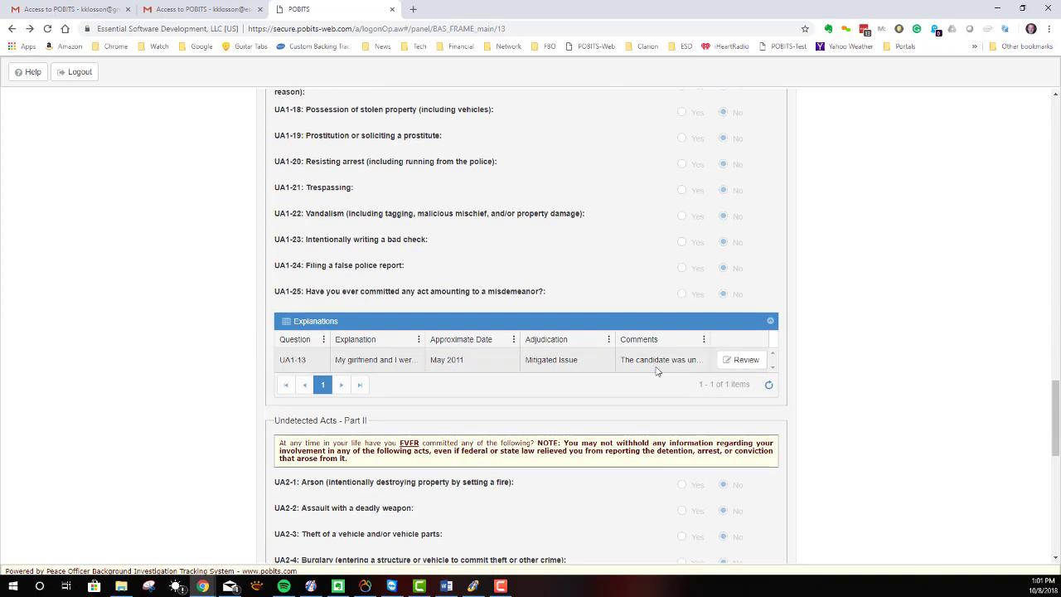
click(741, 360)
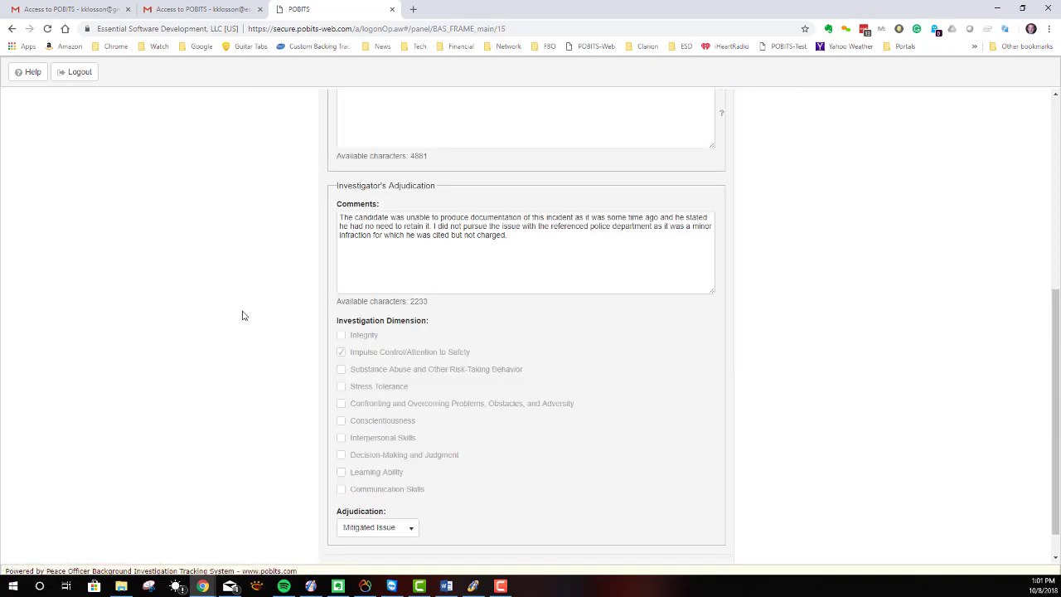
scroll(258, 323, up, 5)
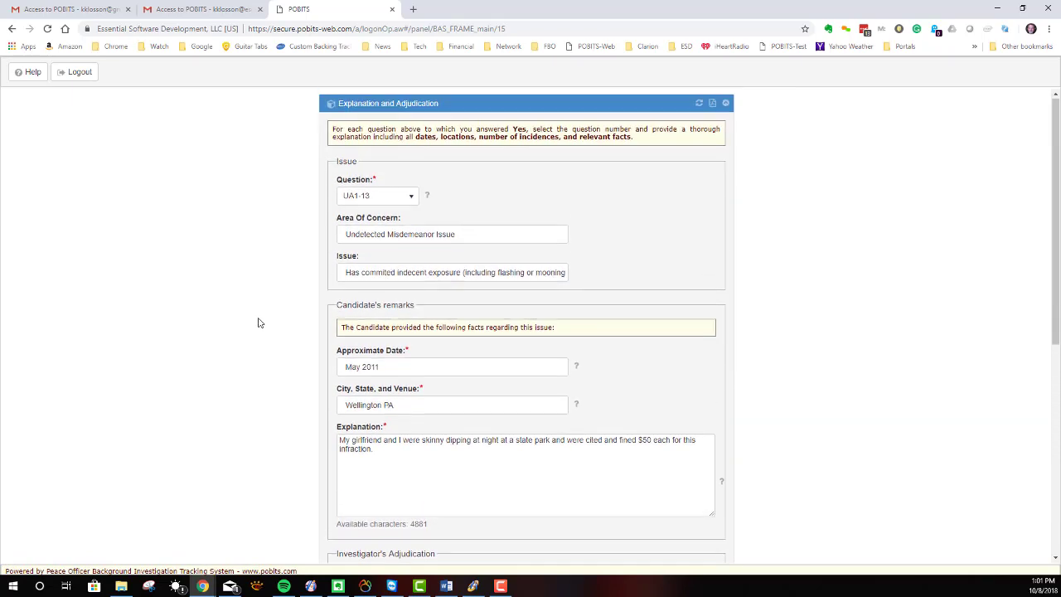
scroll(267, 325, down, 5)
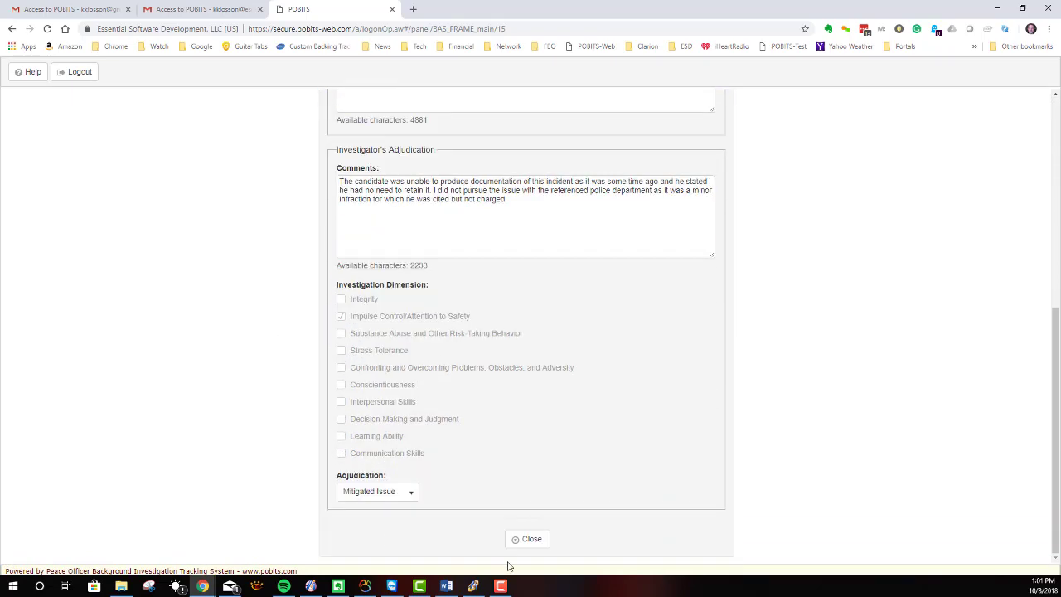
click(539, 543)
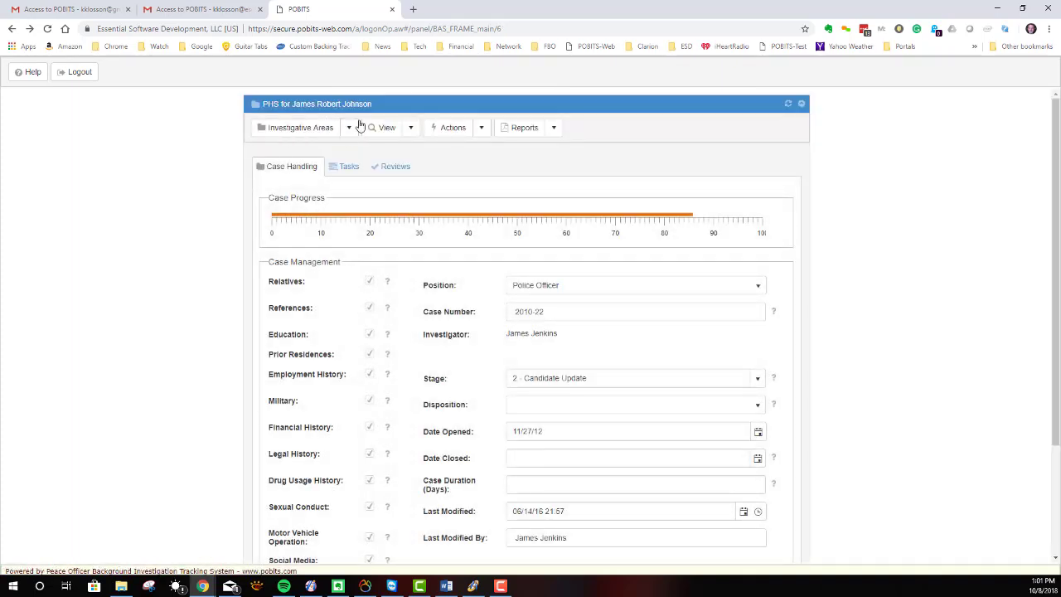
Step: Look over the case's list of investigative areas and open the view of all its Areas of Concern
click(352, 128)
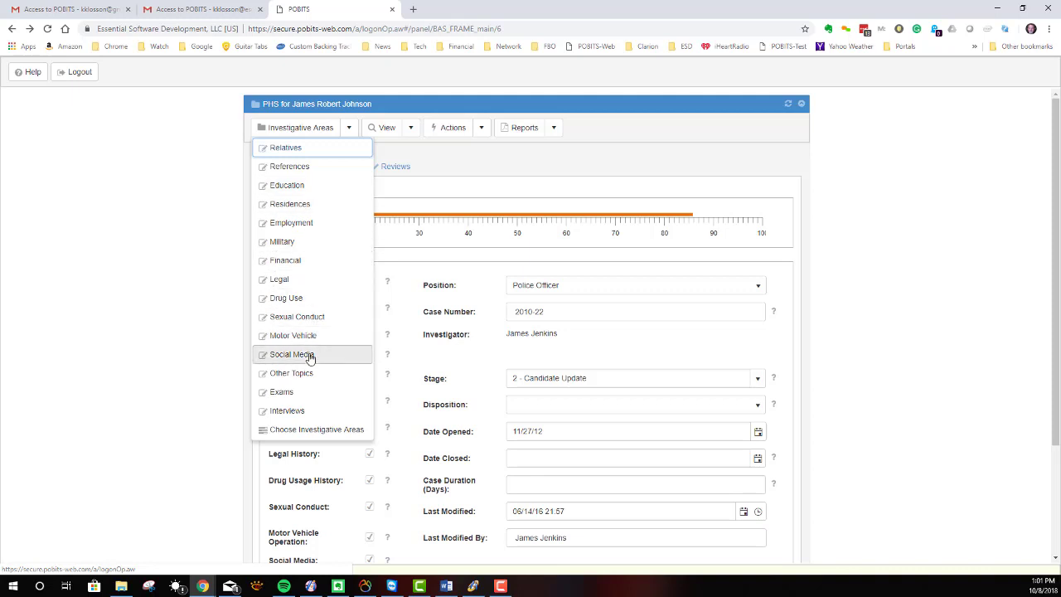
click(457, 170)
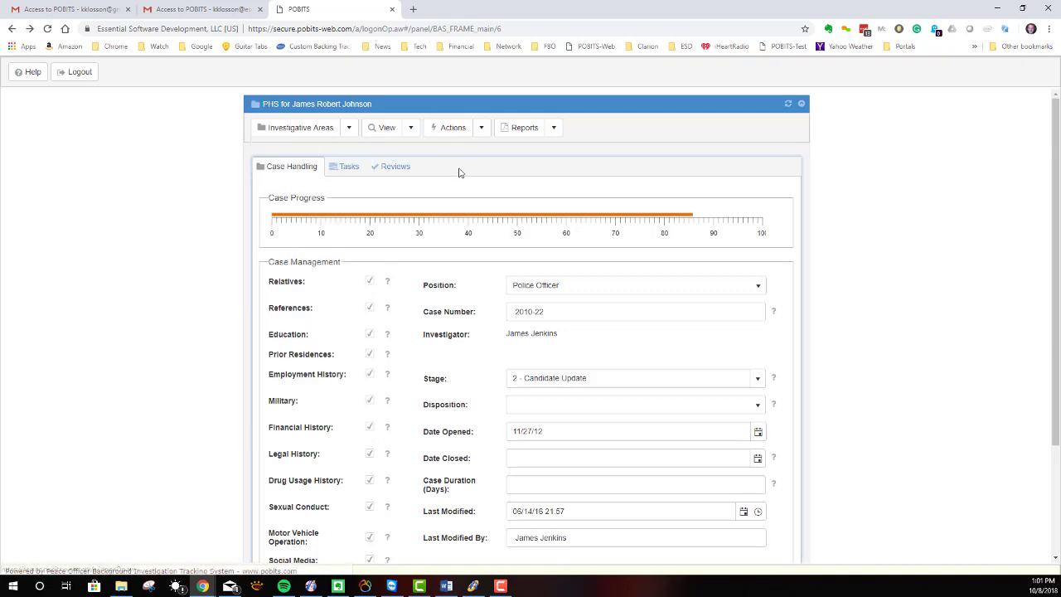
click(411, 129)
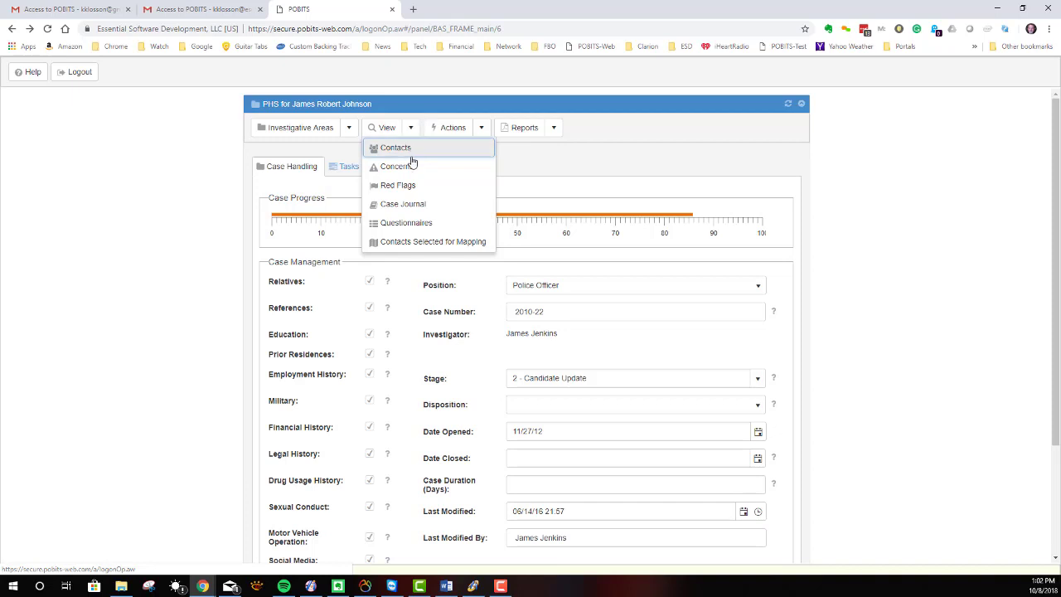
click(399, 170)
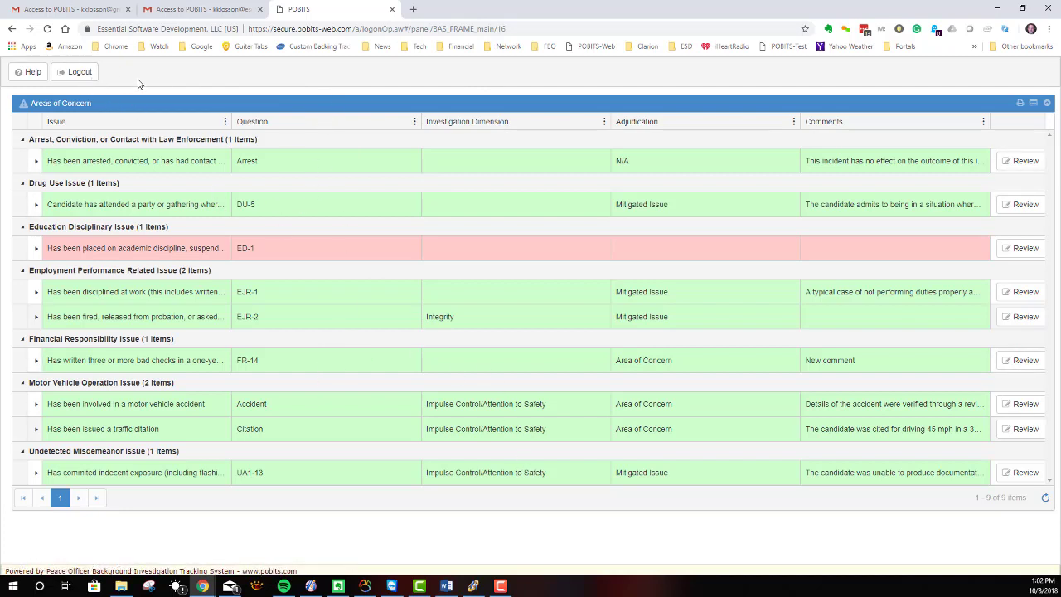
Step: Leave the Areas of Concern and return to the home page with the accessible candidates
key(Tab)
key(Return)
click(564, 113)
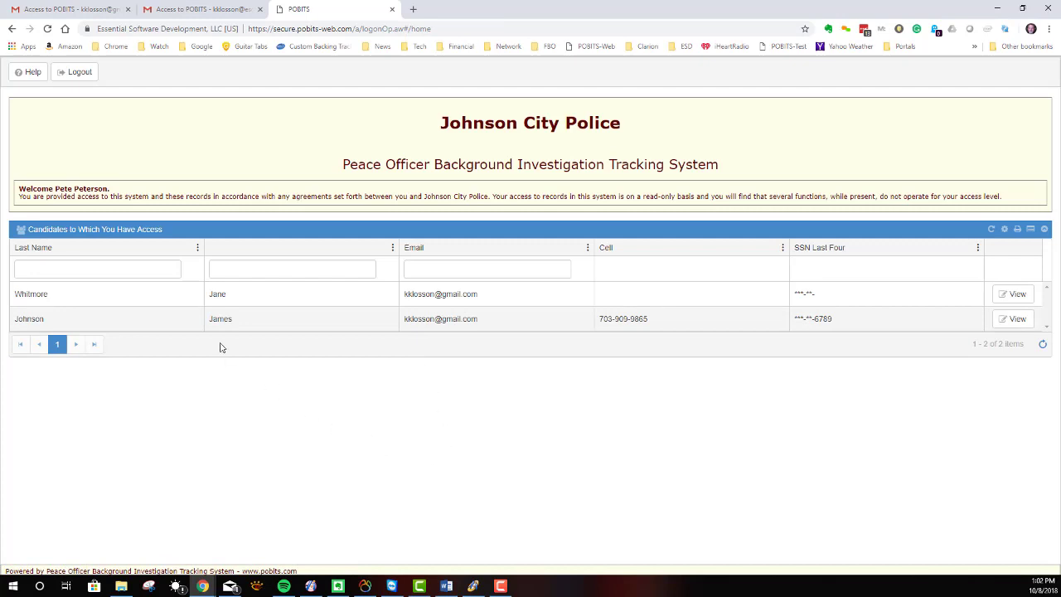
Step: Open the second listed candidate's Police Officer case dated 11/27/12 without saving changes to the candidate record
click(1015, 318)
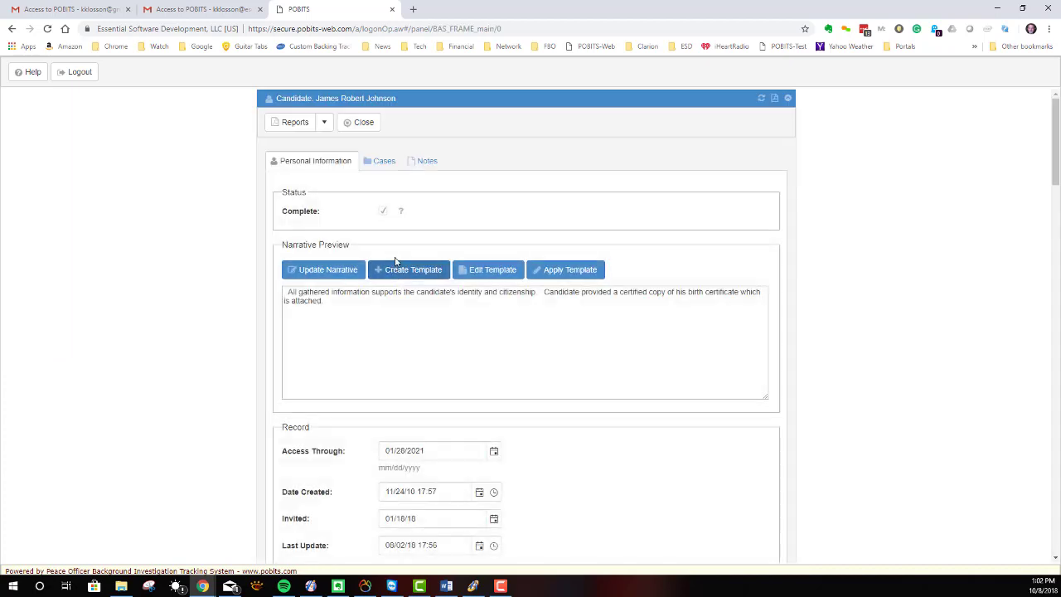
click(384, 162)
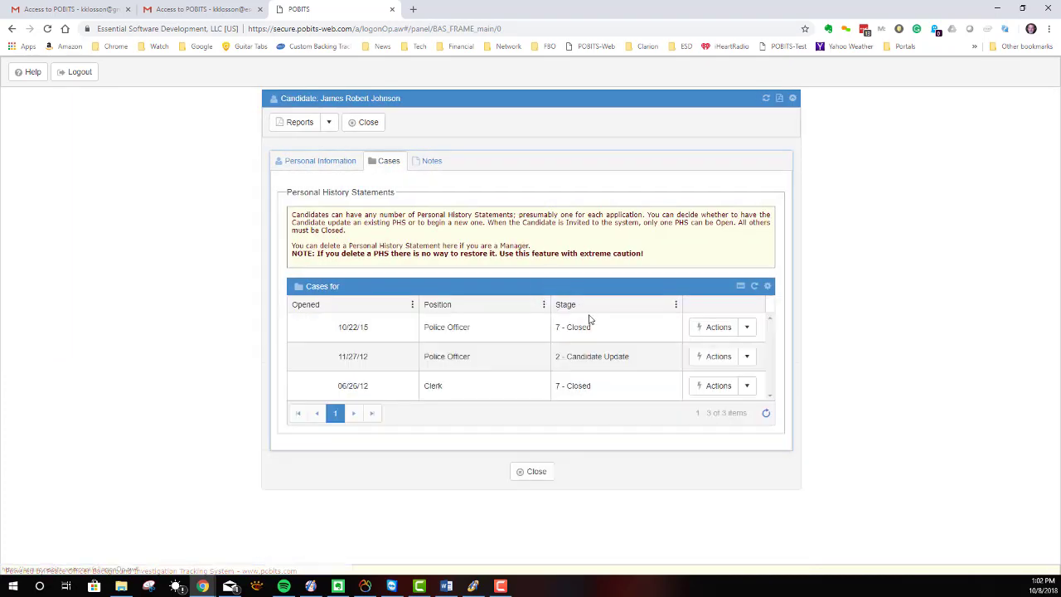
click(749, 357)
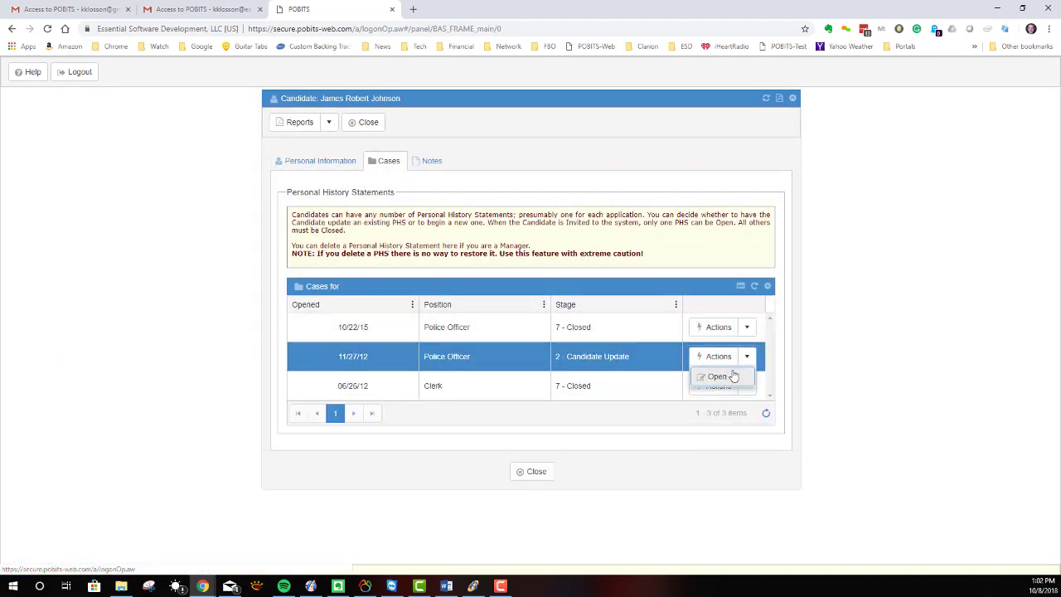
click(730, 377)
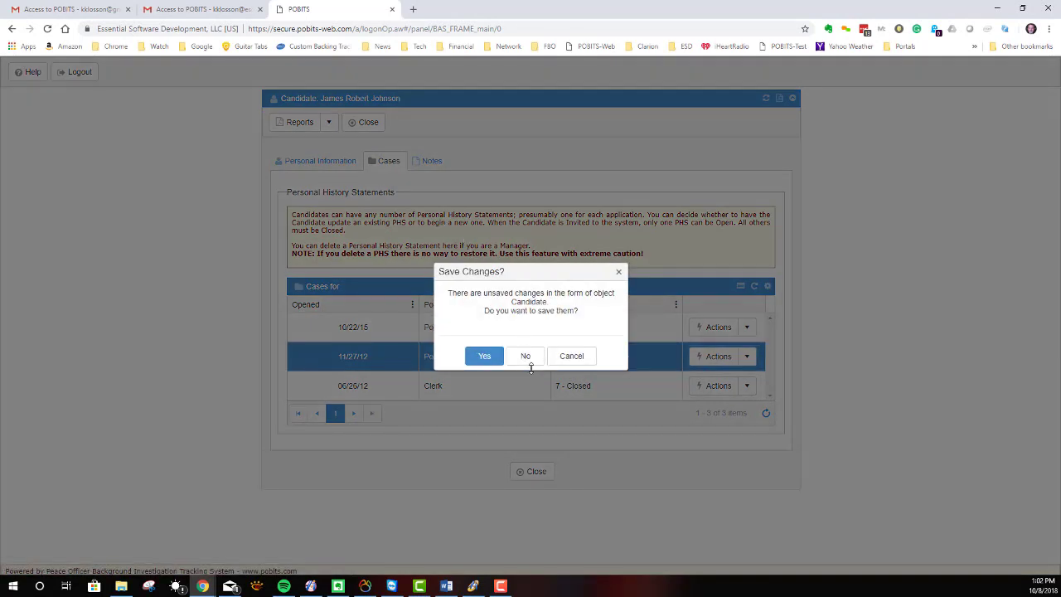
click(526, 355)
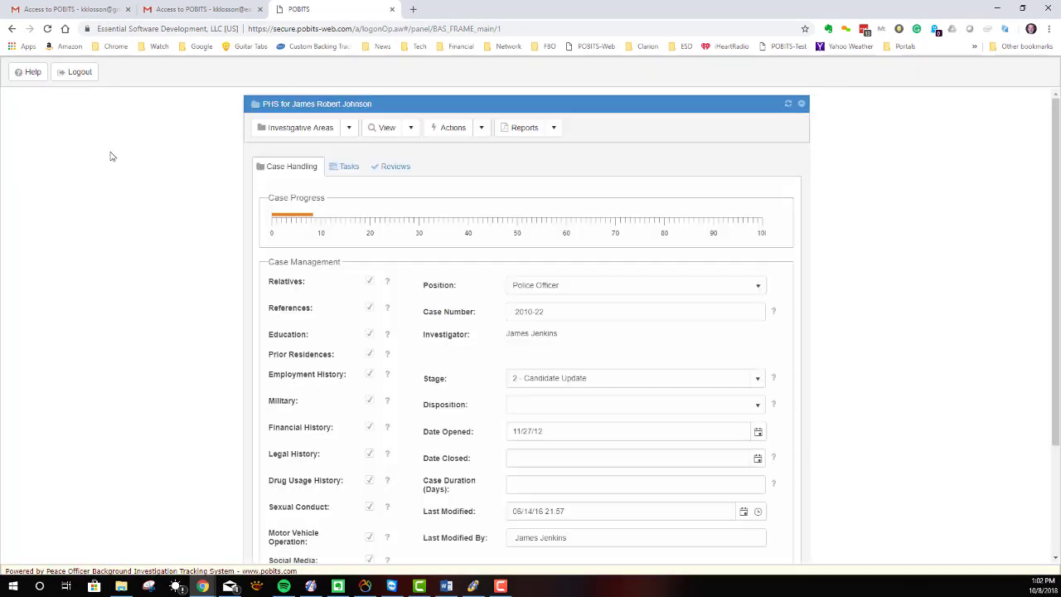
Step: Check which actions and reports the 11/27/12 Police Officer case offers, look over its case management details and close it
click(483, 129)
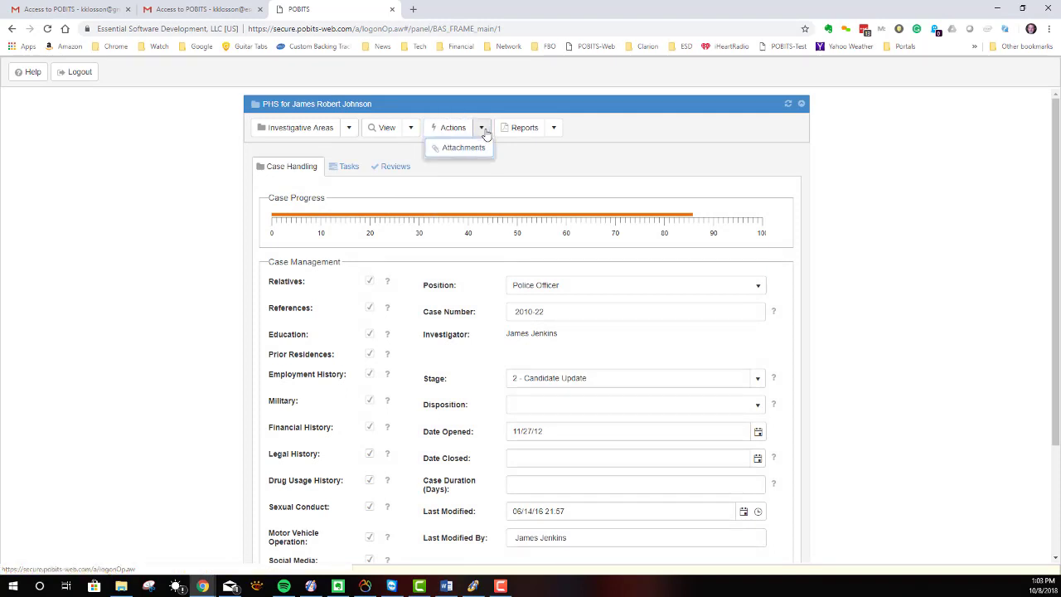
click(554, 129)
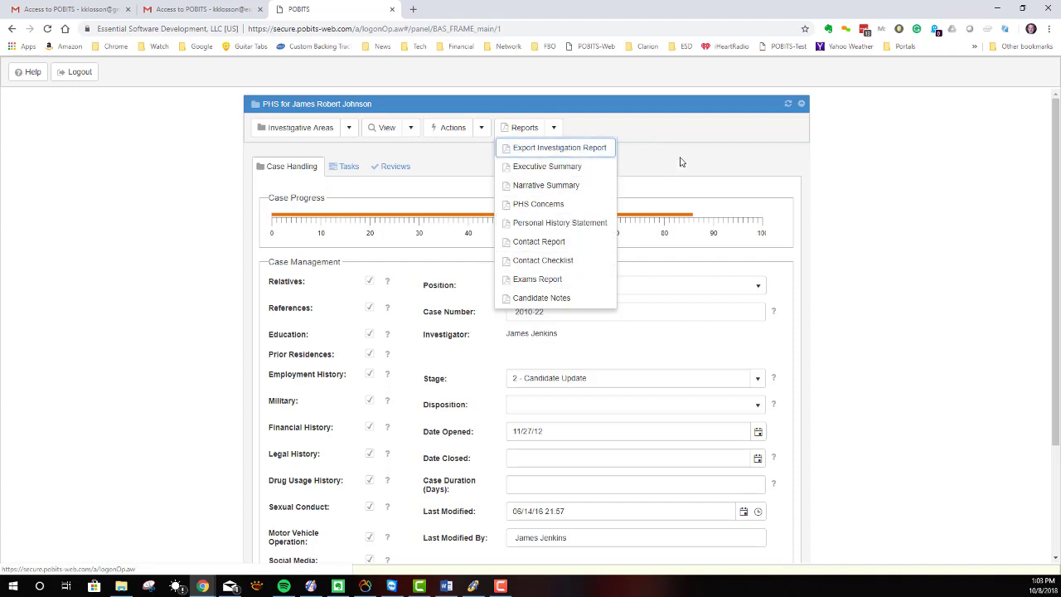
click(681, 160)
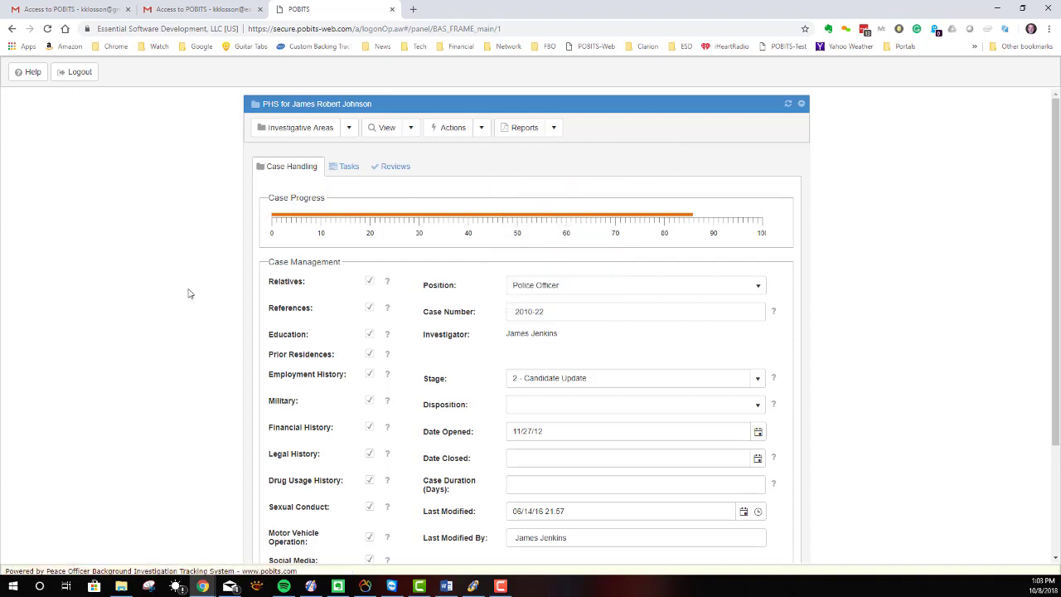
scroll(190, 306, down, 3)
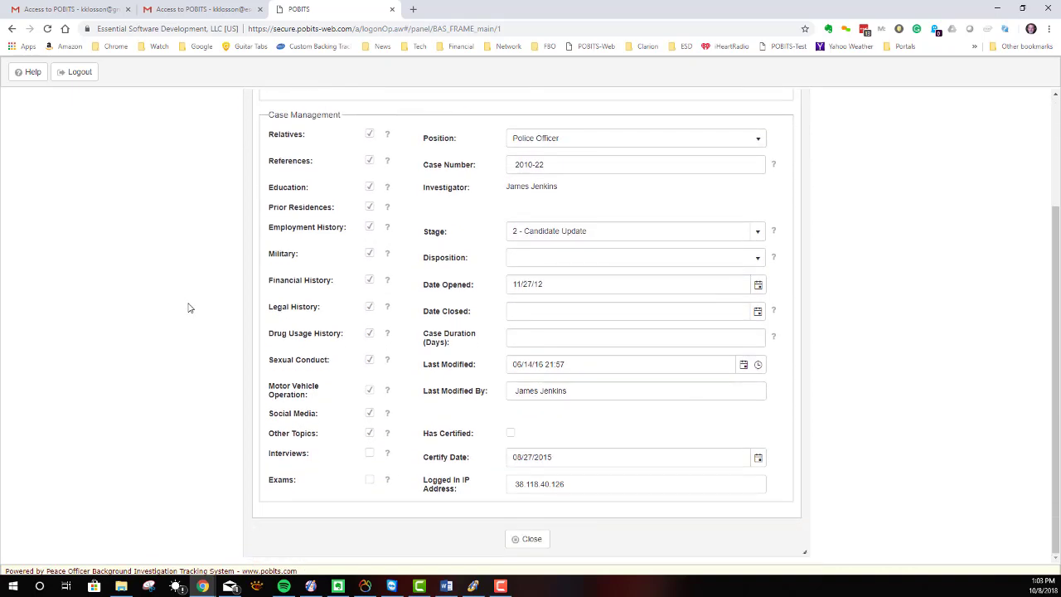
click(535, 539)
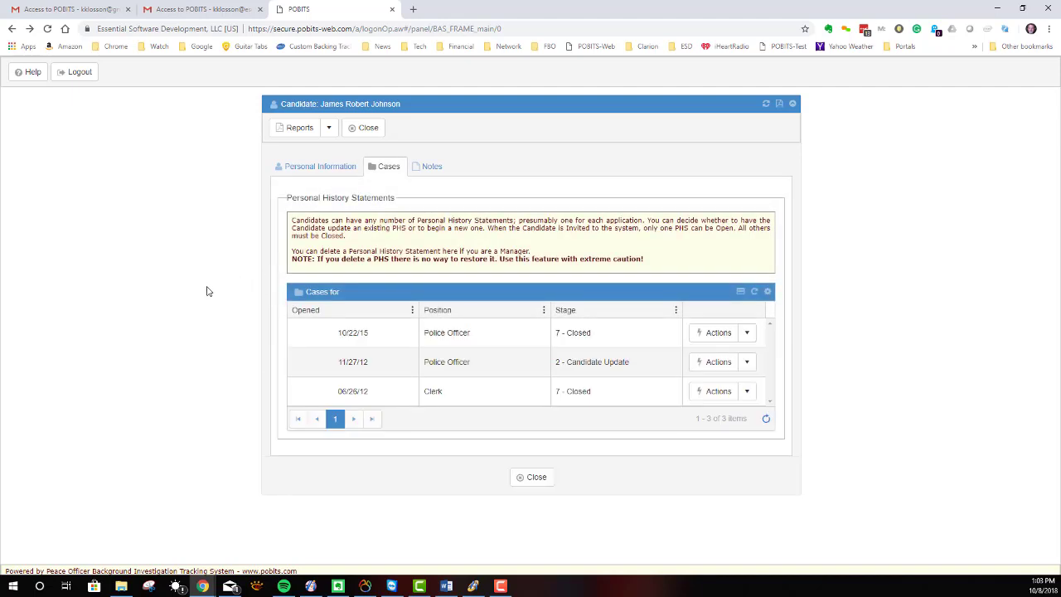
Step: Review the candidate's personal information, including the narrative, record, citizenship, work authorization, stats, contact and home address sections
click(322, 165)
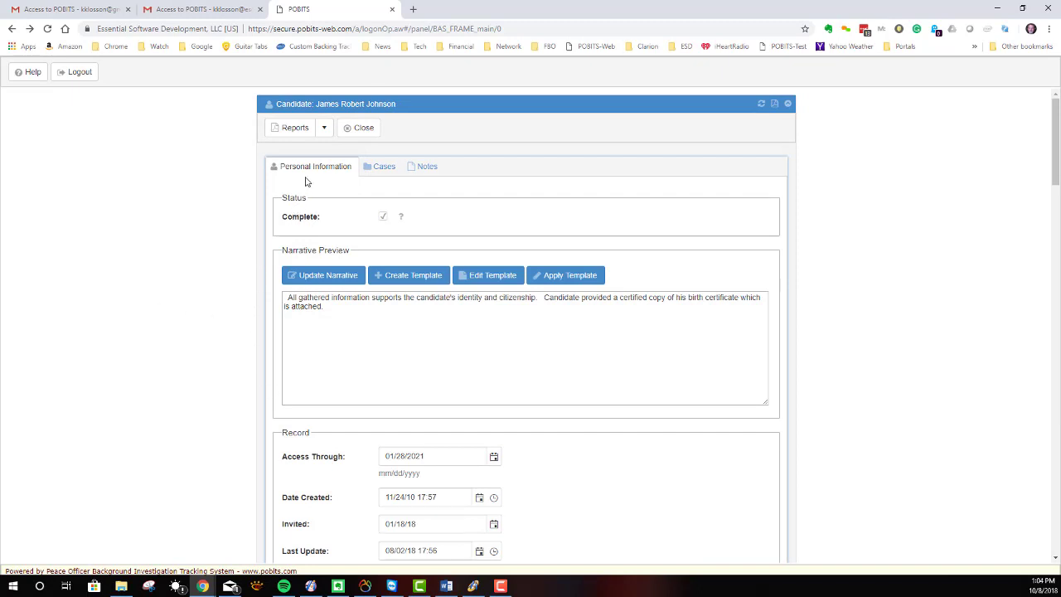
scroll(162, 435, down, 4)
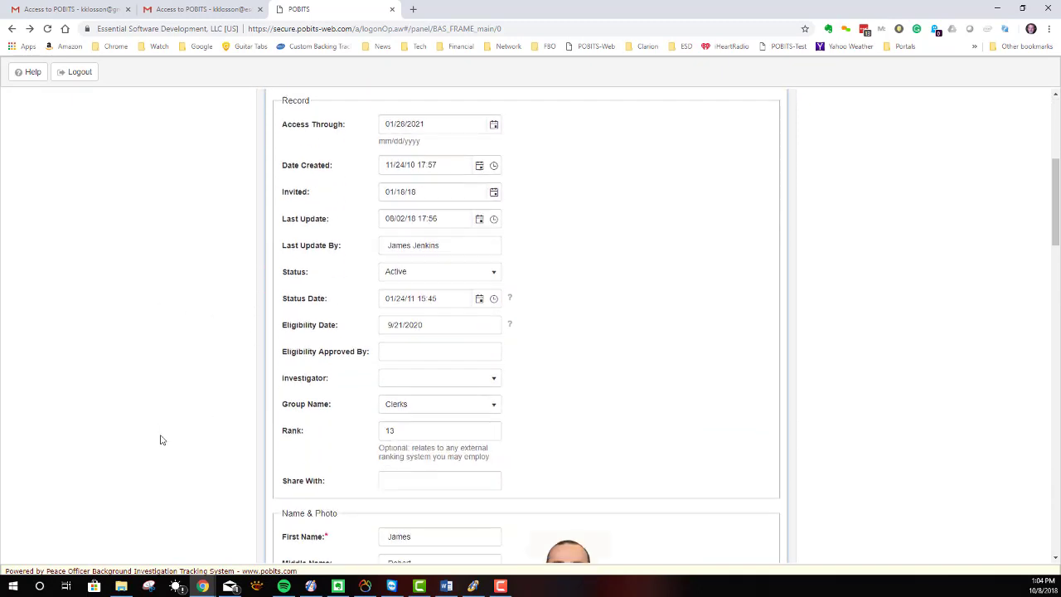
scroll(162, 441, down, 3)
scroll(163, 442, down, 3)
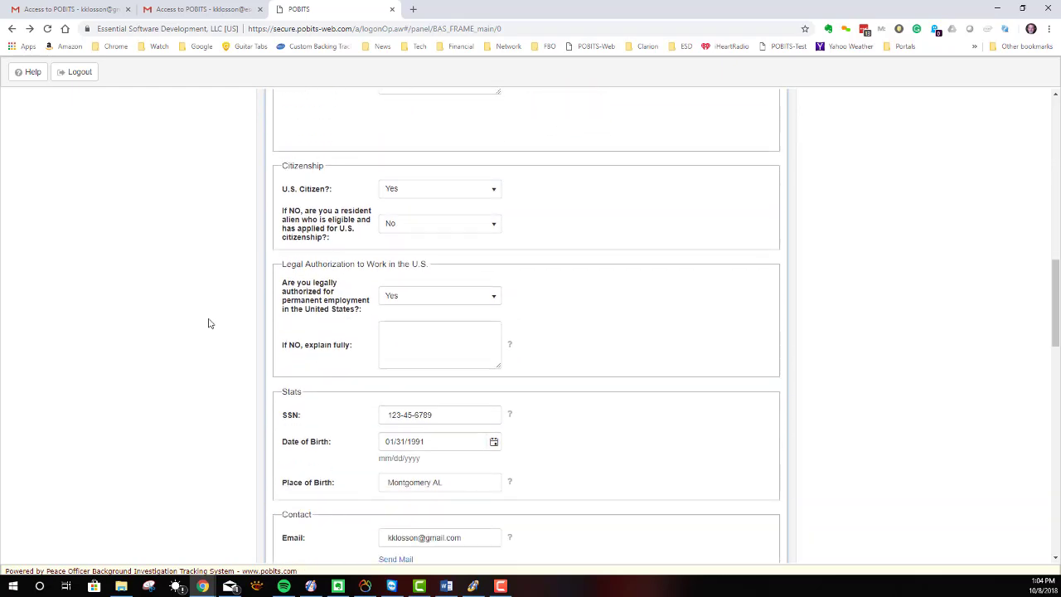
scroll(208, 322, down, 3)
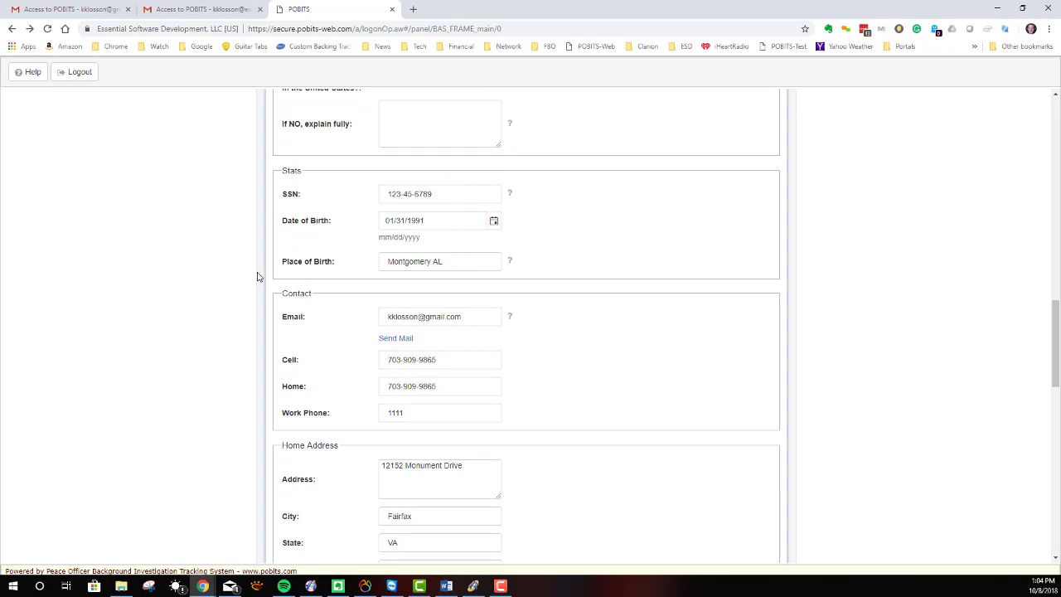
scroll(201, 284, up, 15)
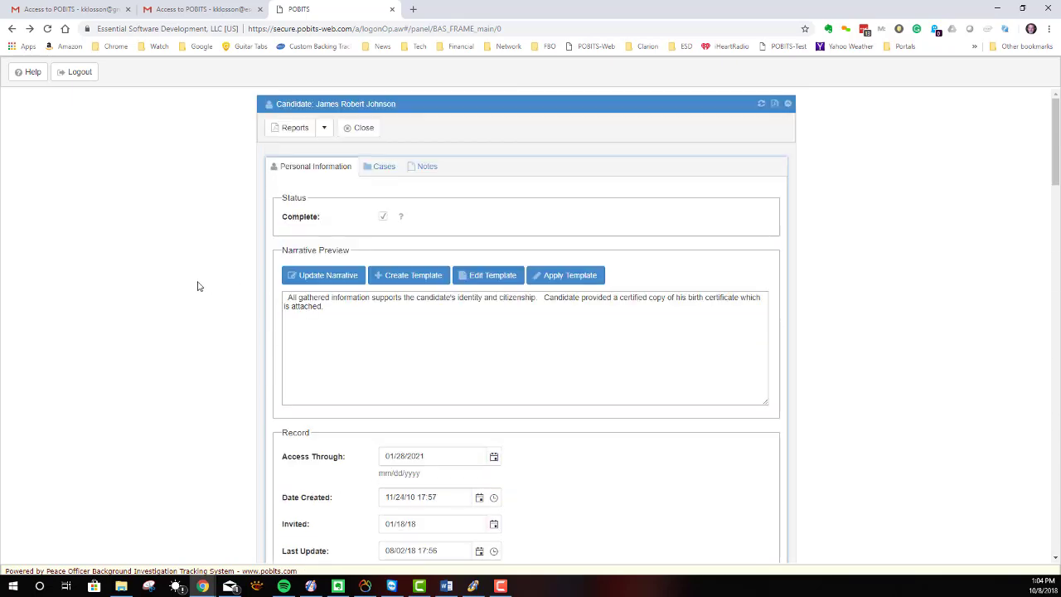
Step: Return to the candidate's list of cases and log out of POBITS
click(380, 170)
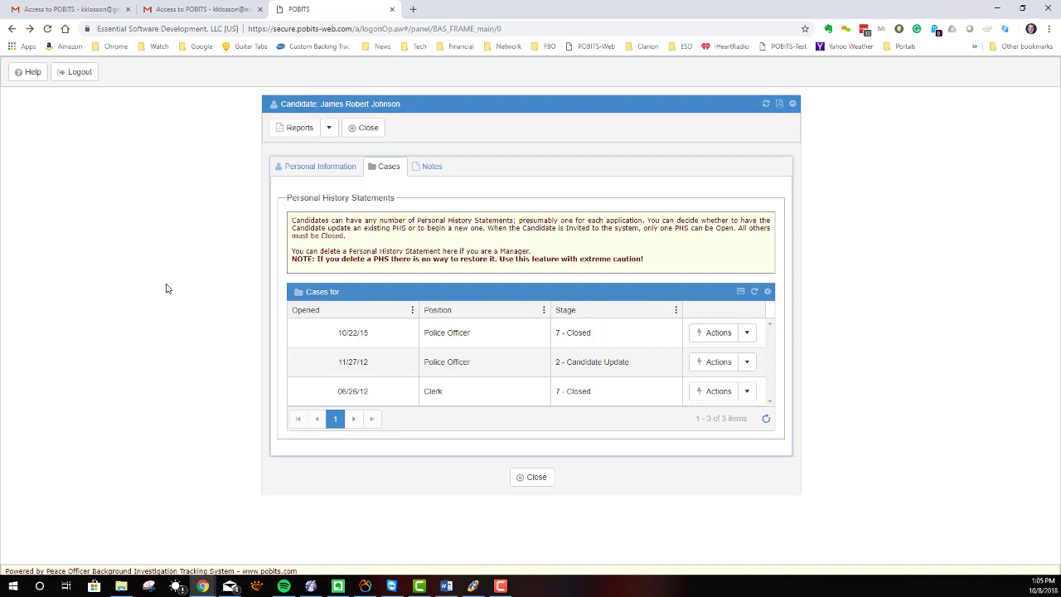
click(78, 73)
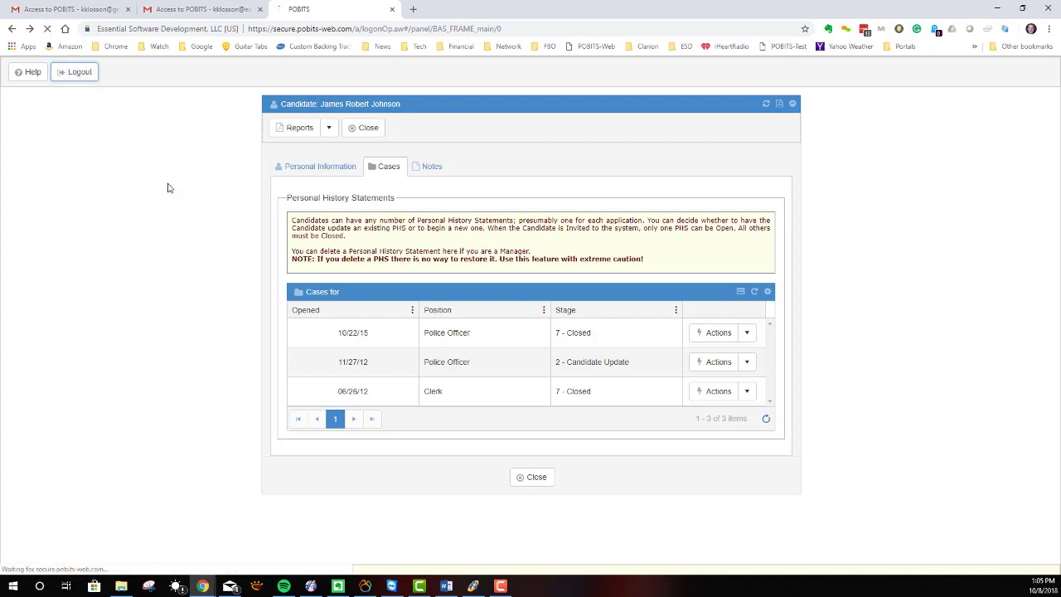